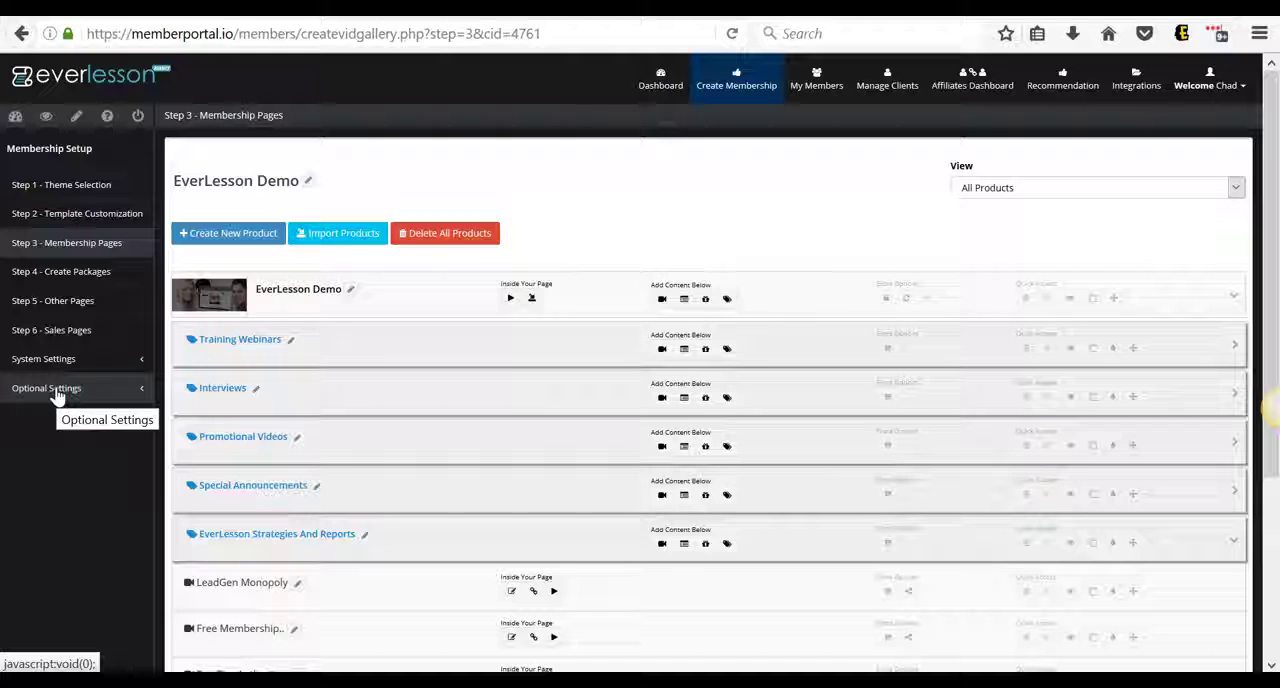
Open the monetization settings and edit the news ticker of the Everlesson Affiliate Promo
{"action": "left_click", "coordinate": [57, 394]}
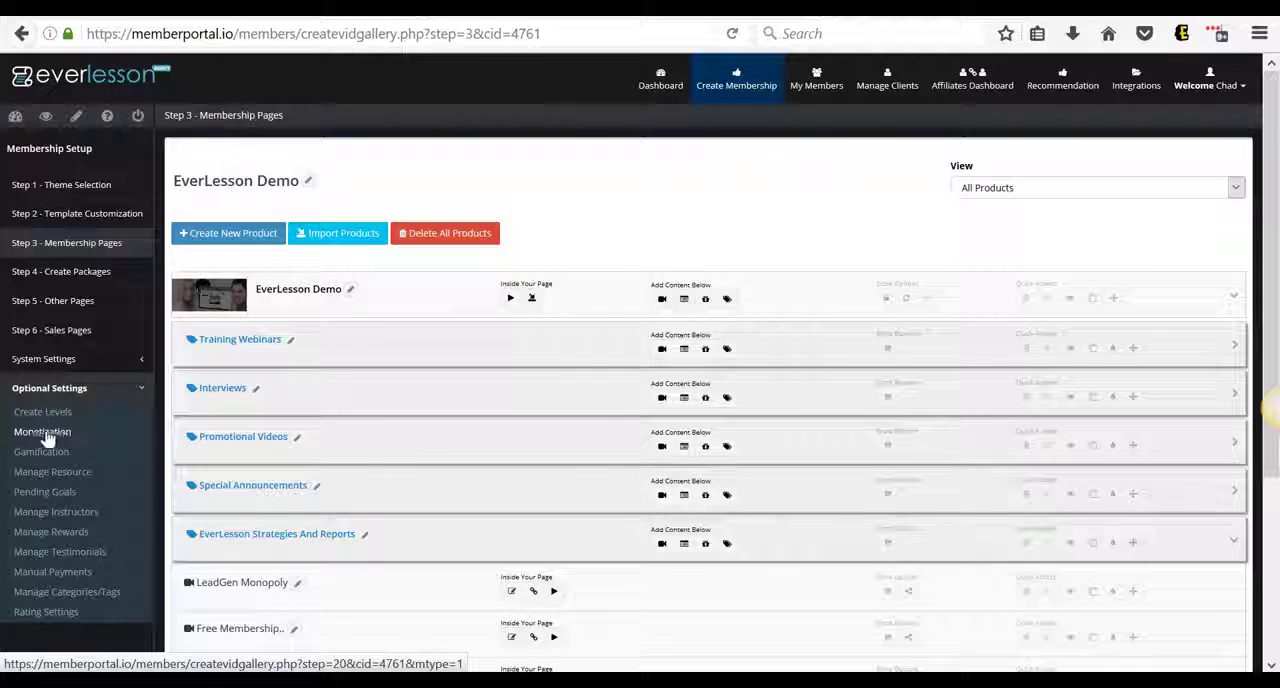
{"action": "left_click", "coordinate": [41, 438]}
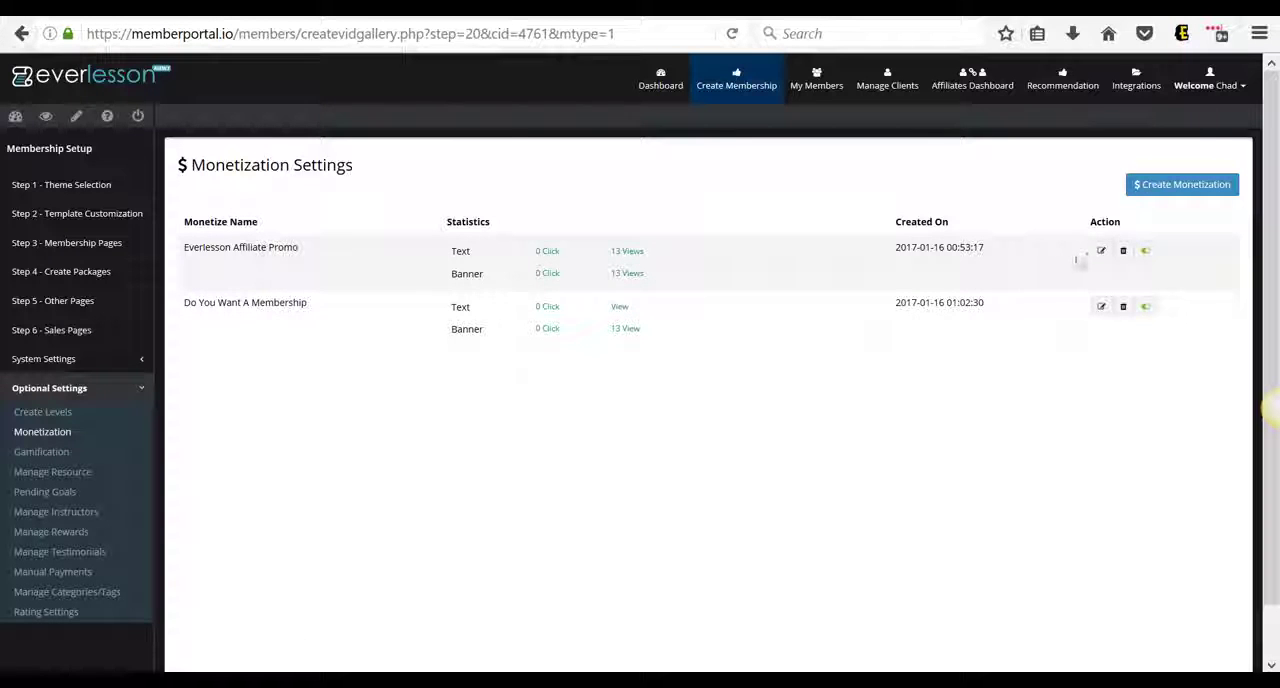
{"action": "left_click", "coordinate": [1102, 254]}
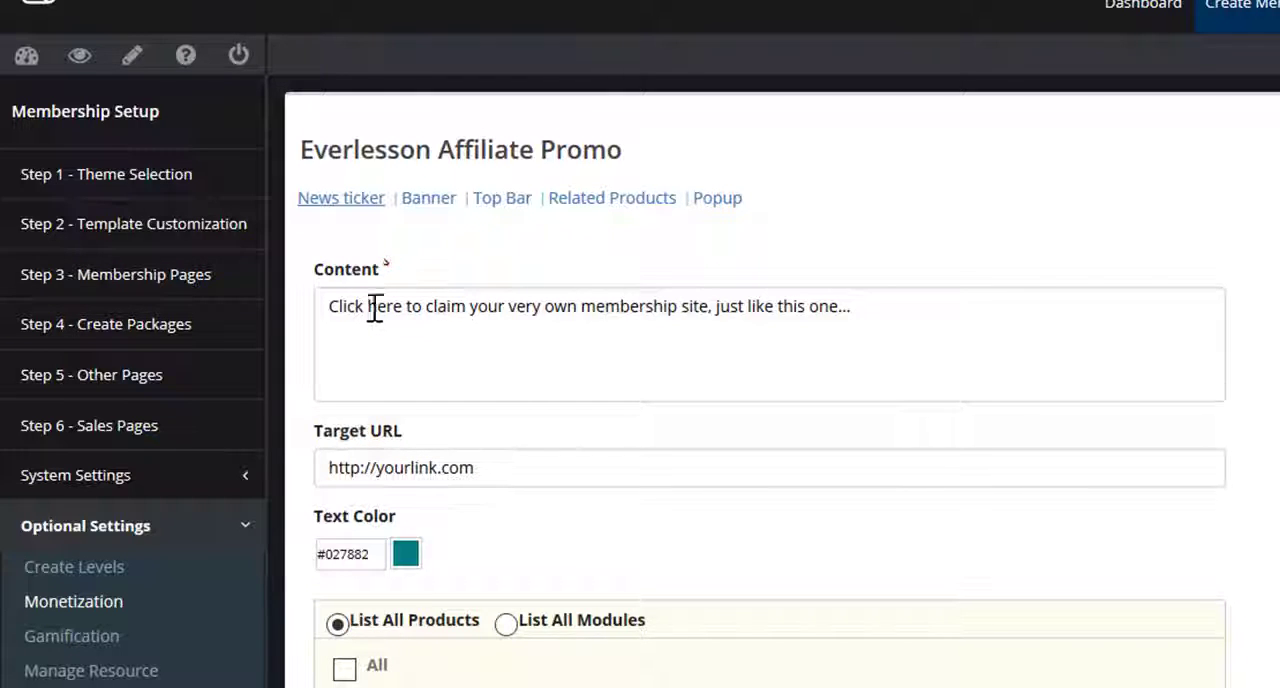
{"action": "left_click", "coordinate": [335, 204]}
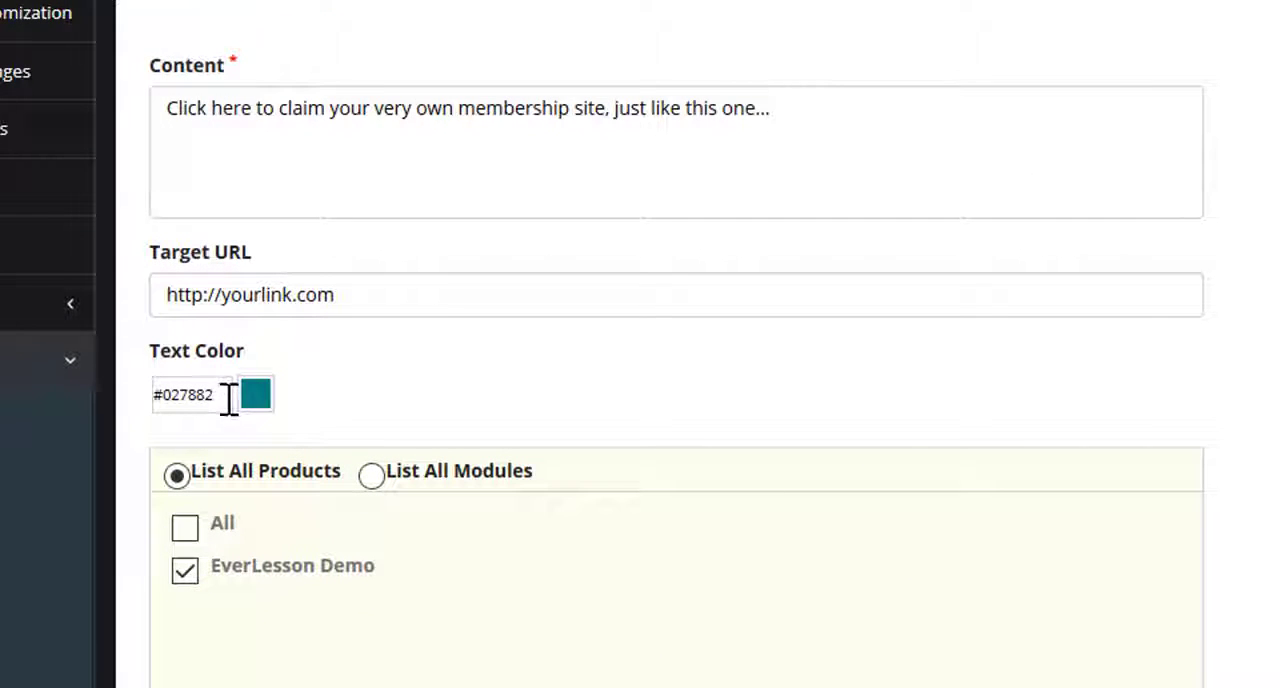
Check the news ticker's text color choices and save the news ticker settings
{"action": "left_click", "coordinate": [226, 398]}
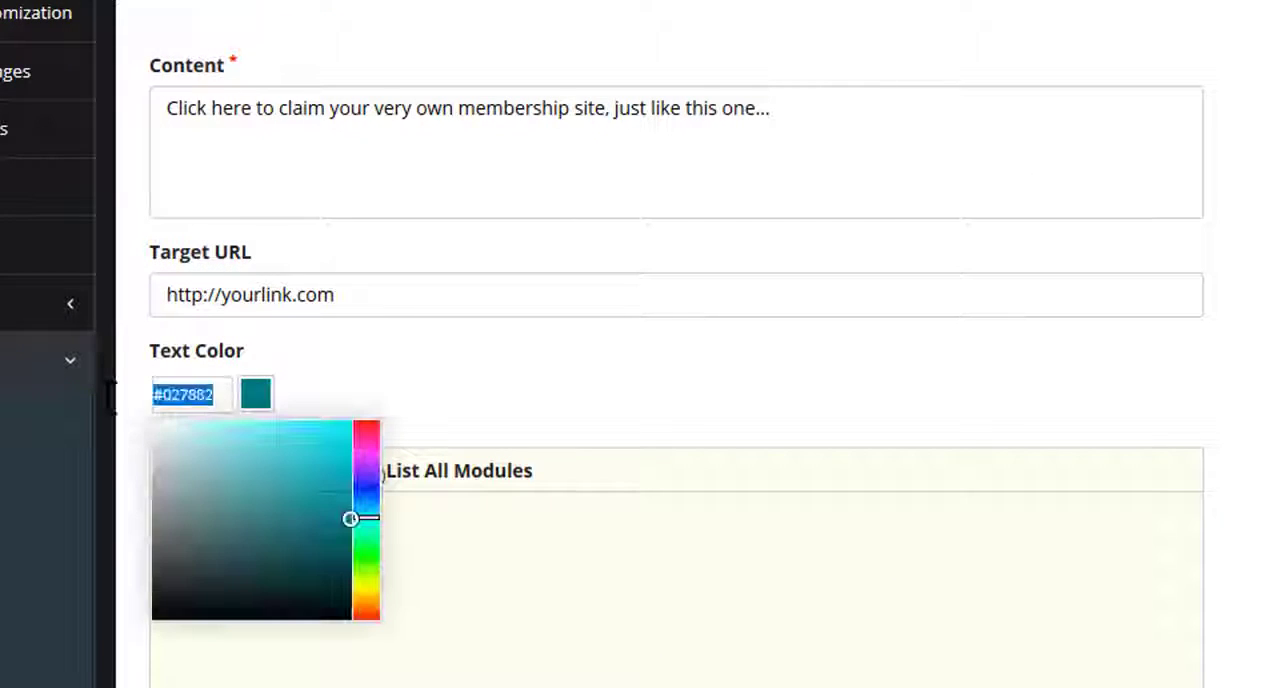
{"action": "left_click", "coordinate": [530, 373]}
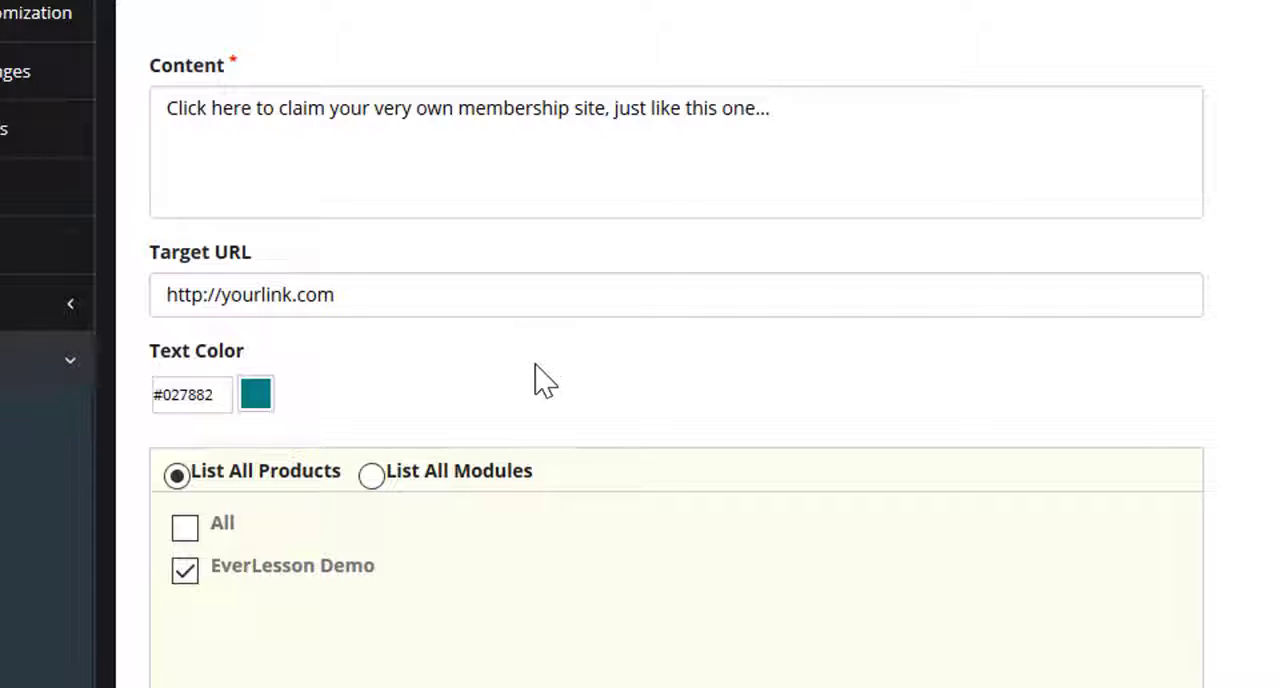
{"action": "scroll", "coordinate": [534, 380], "scroll_direction": "down", "scroll_amount": 3}
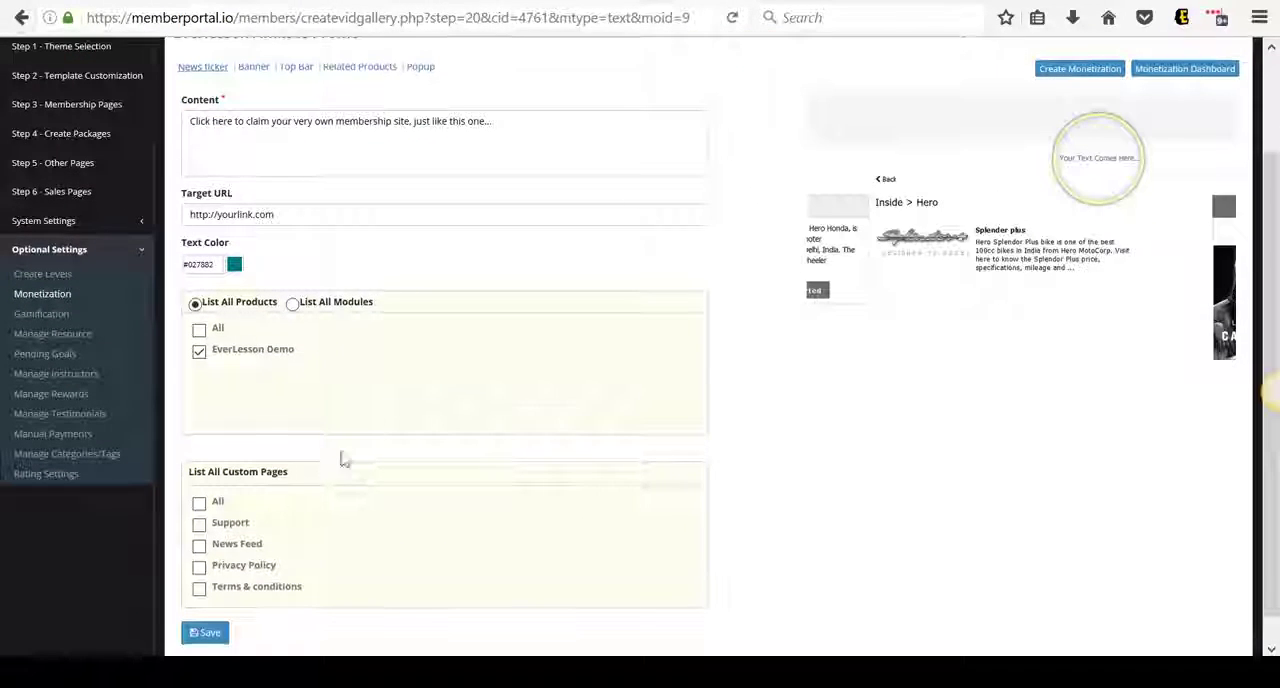
{"action": "left_click", "coordinate": [210, 636]}
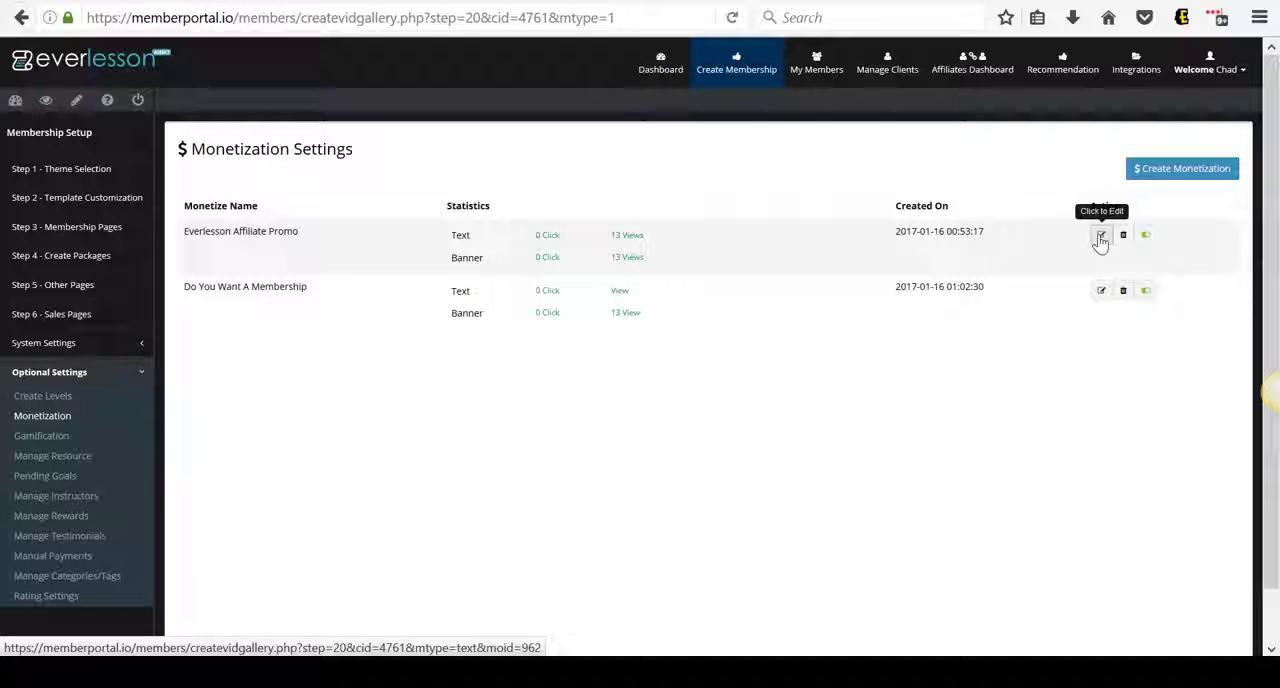
Reopen the Everlesson Affiliate Promo for editing and open the image library from its banner settings
{"action": "left_click", "coordinate": [1100, 236]}
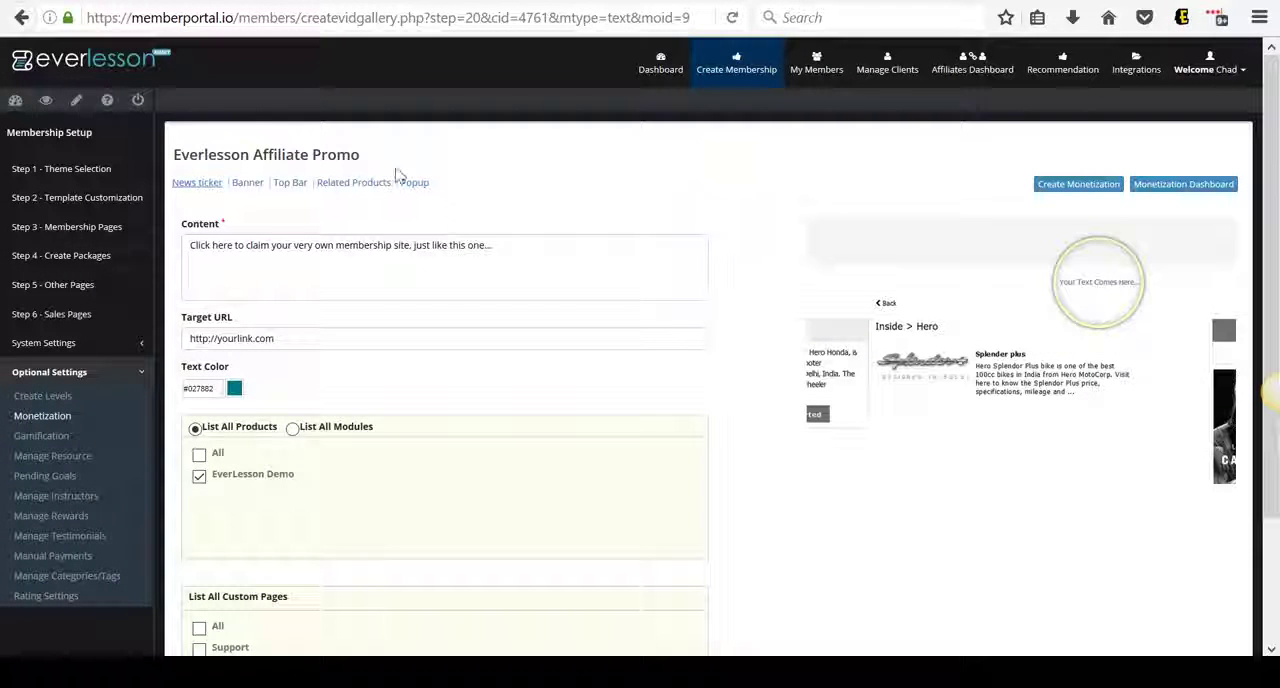
{"action": "left_click", "coordinate": [245, 192]}
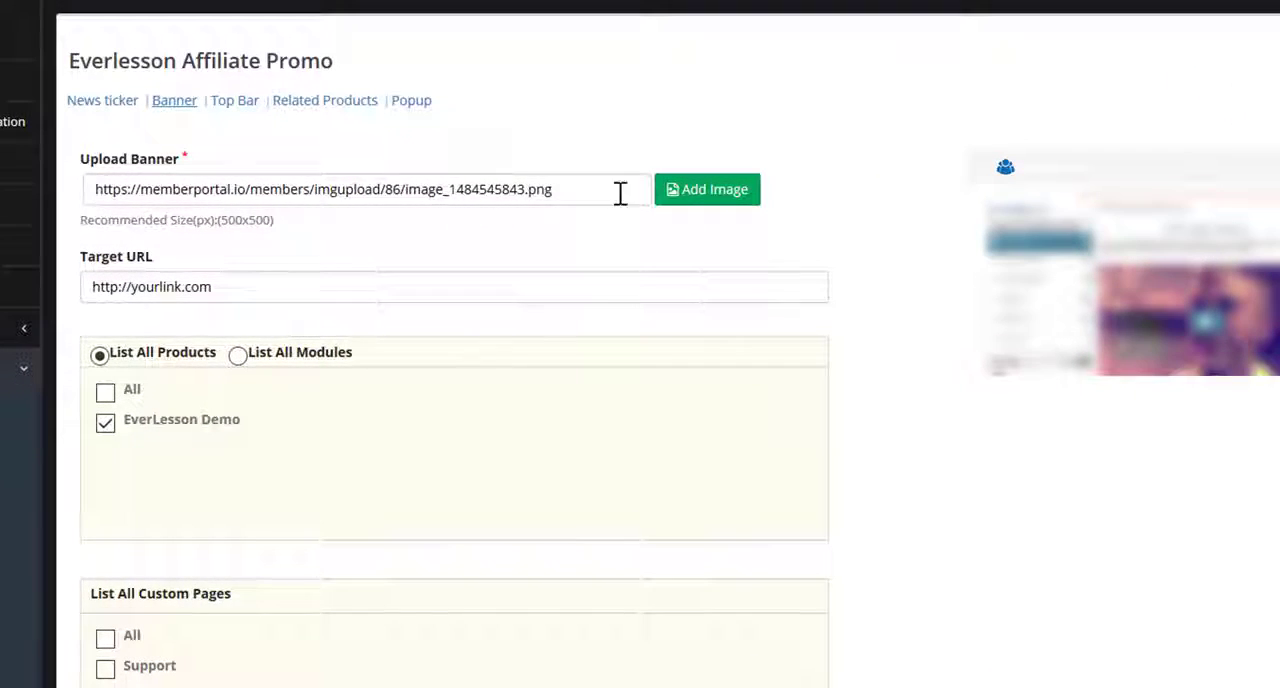
{"action": "left_click", "coordinate": [731, 204]}
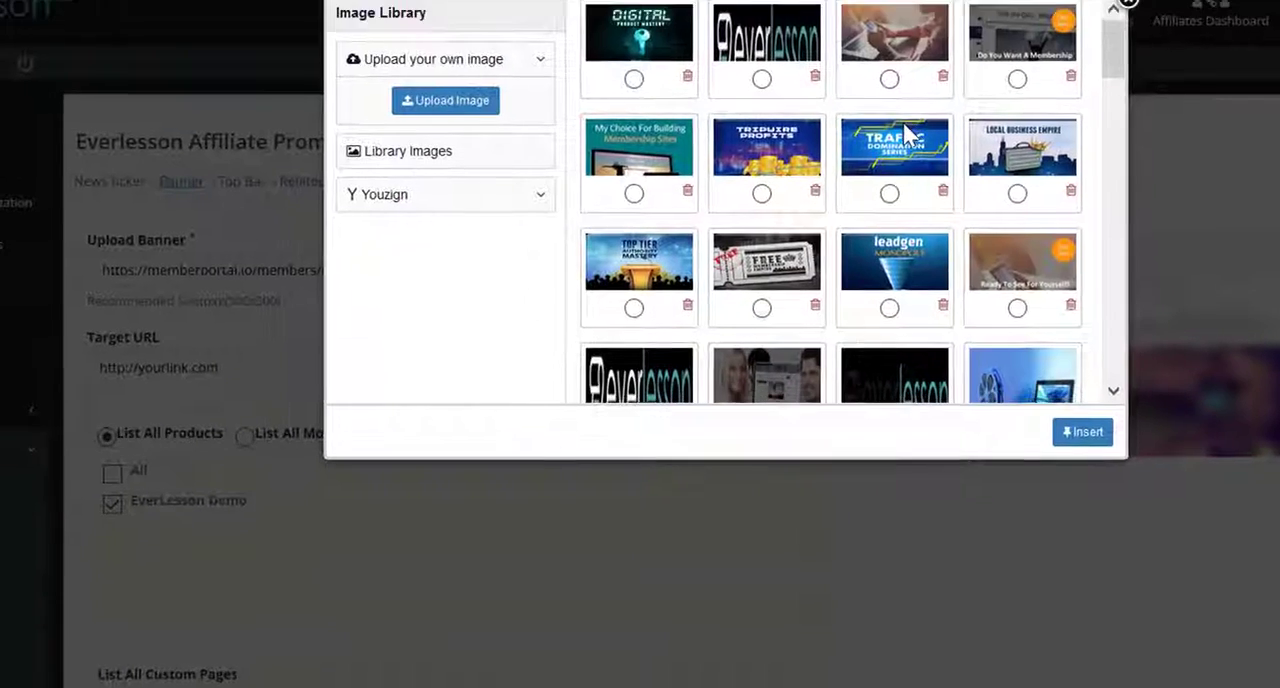
Browse the image library for banner pictures, select the "Join Me Live!" image, and close the library
{"action": "scroll", "coordinate": [898, 57], "scroll_direction": "down", "scroll_amount": 4}
{"action": "scroll", "coordinate": [906, 165], "scroll_direction": "down", "scroll_amount": 5}
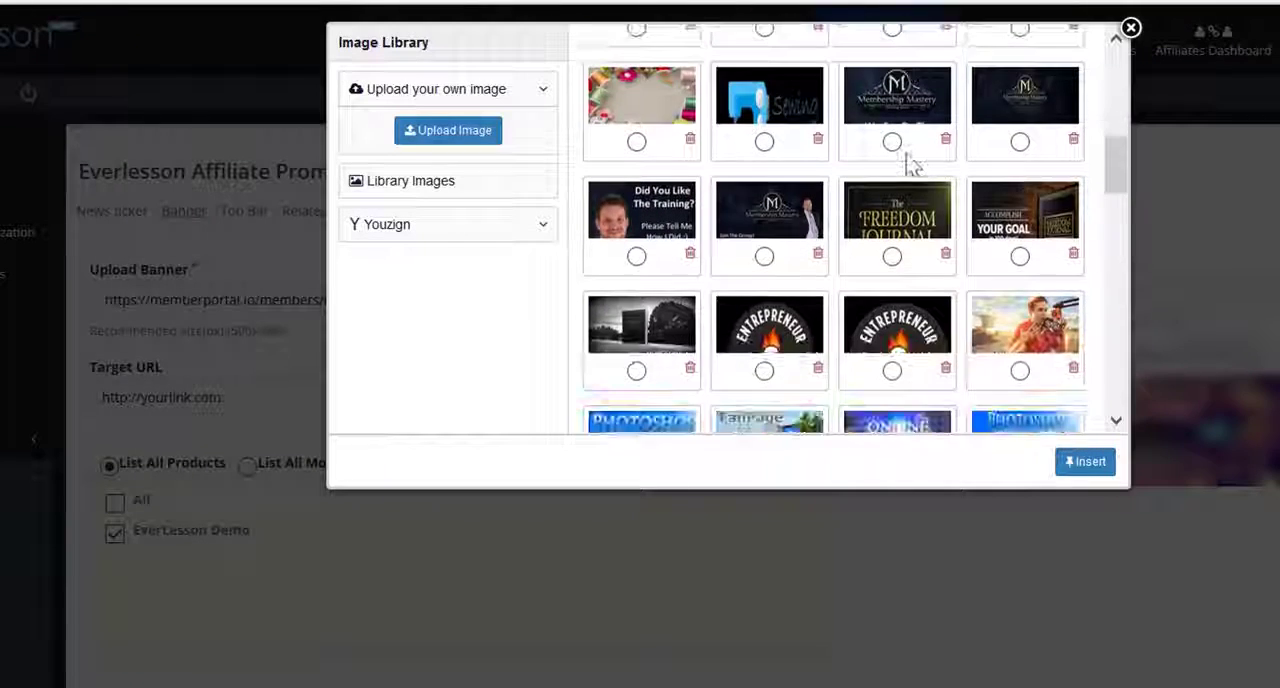
{"action": "scroll", "coordinate": [906, 165], "scroll_direction": "down", "scroll_amount": 12}
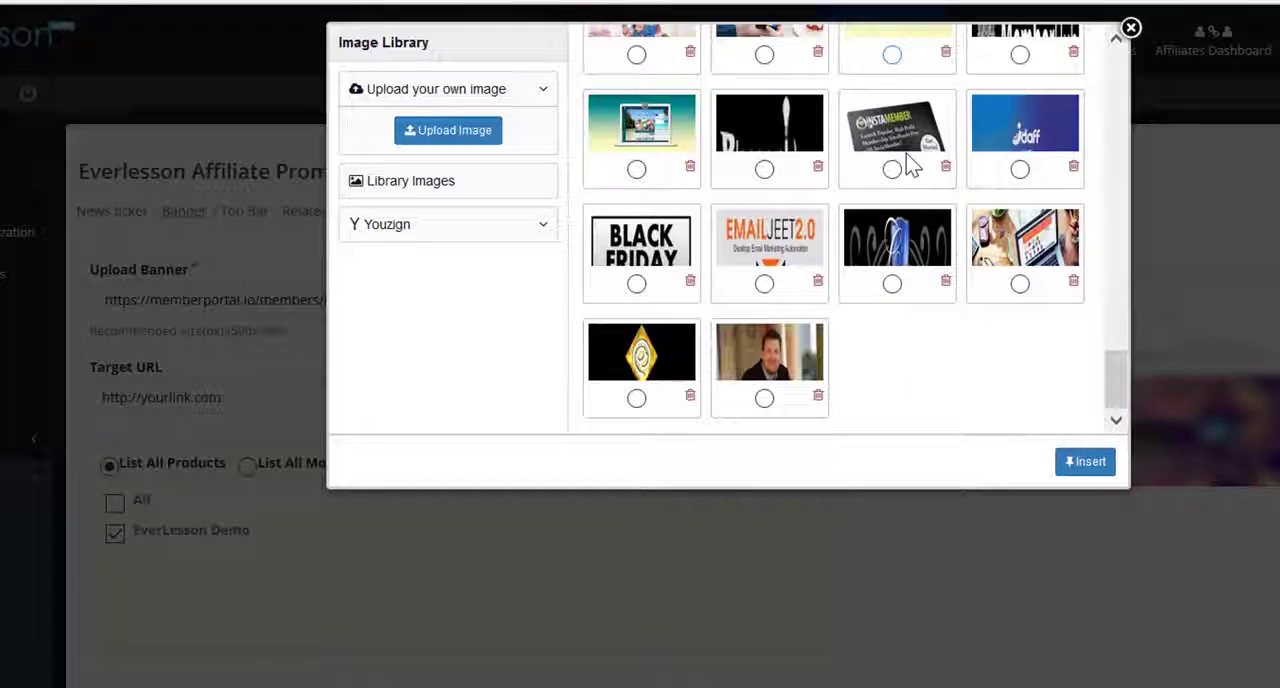
{"action": "scroll", "coordinate": [915, 255], "scroll_direction": "up", "scroll_amount": 3}
{"action": "scroll", "coordinate": [920, 265], "scroll_direction": "up", "scroll_amount": 7}
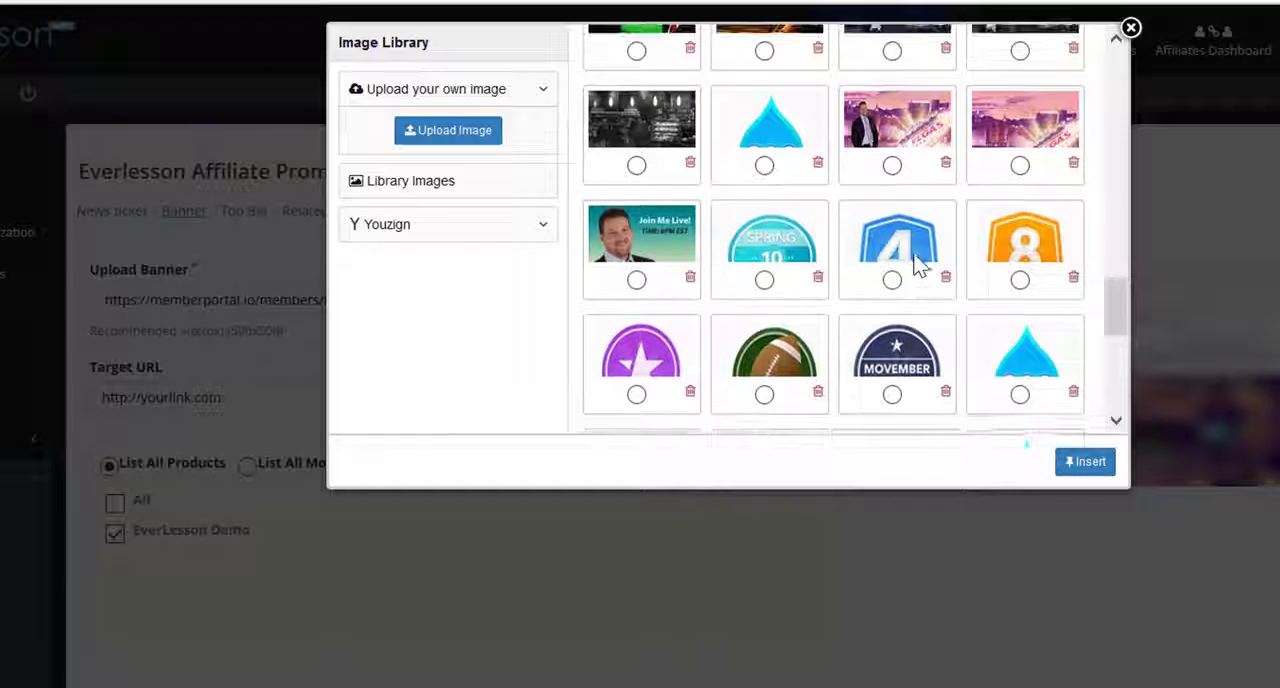
{"action": "scroll", "coordinate": [914, 263], "scroll_direction": "down", "scroll_amount": 2}
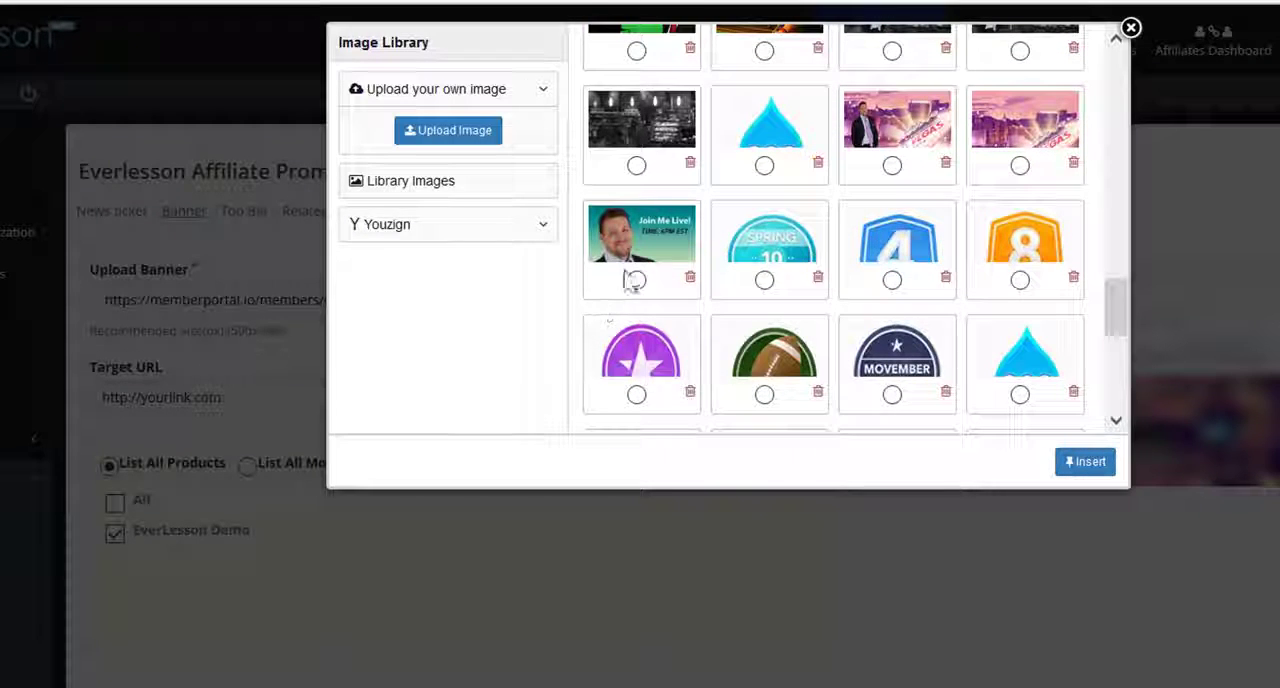
{"action": "left_click", "coordinate": [637, 281]}
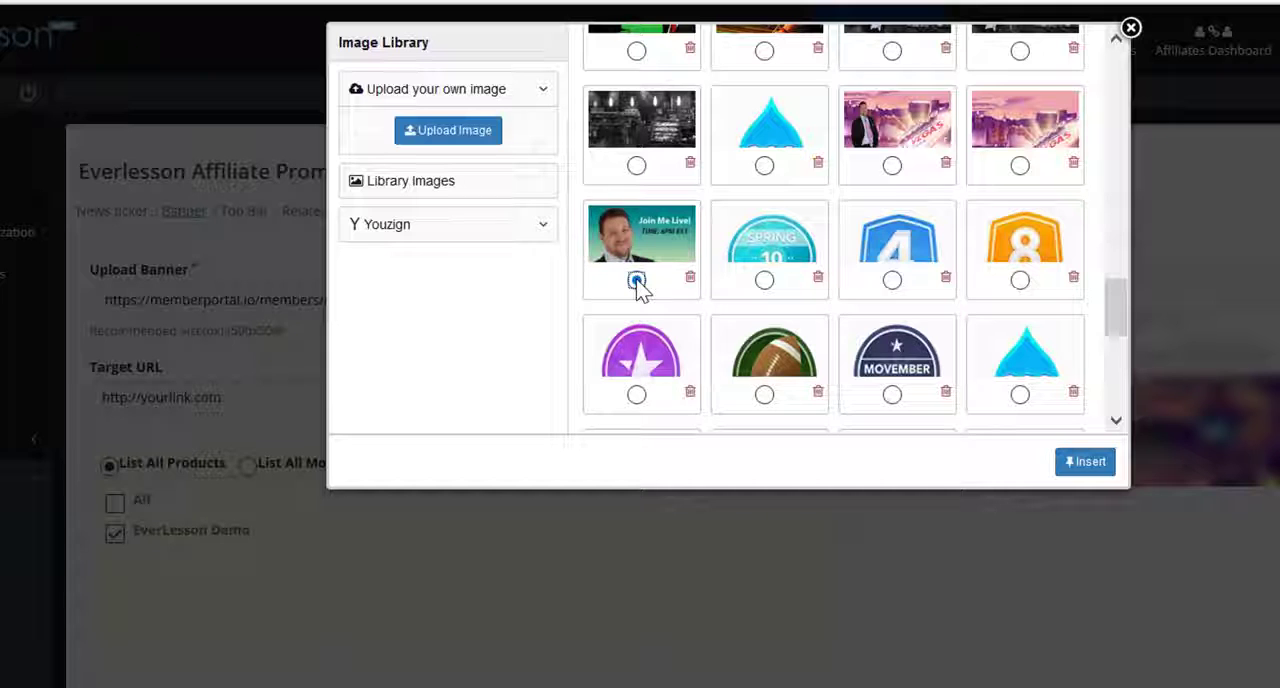
{"action": "scroll", "coordinate": [805, 251], "scroll_direction": "up", "scroll_amount": 3}
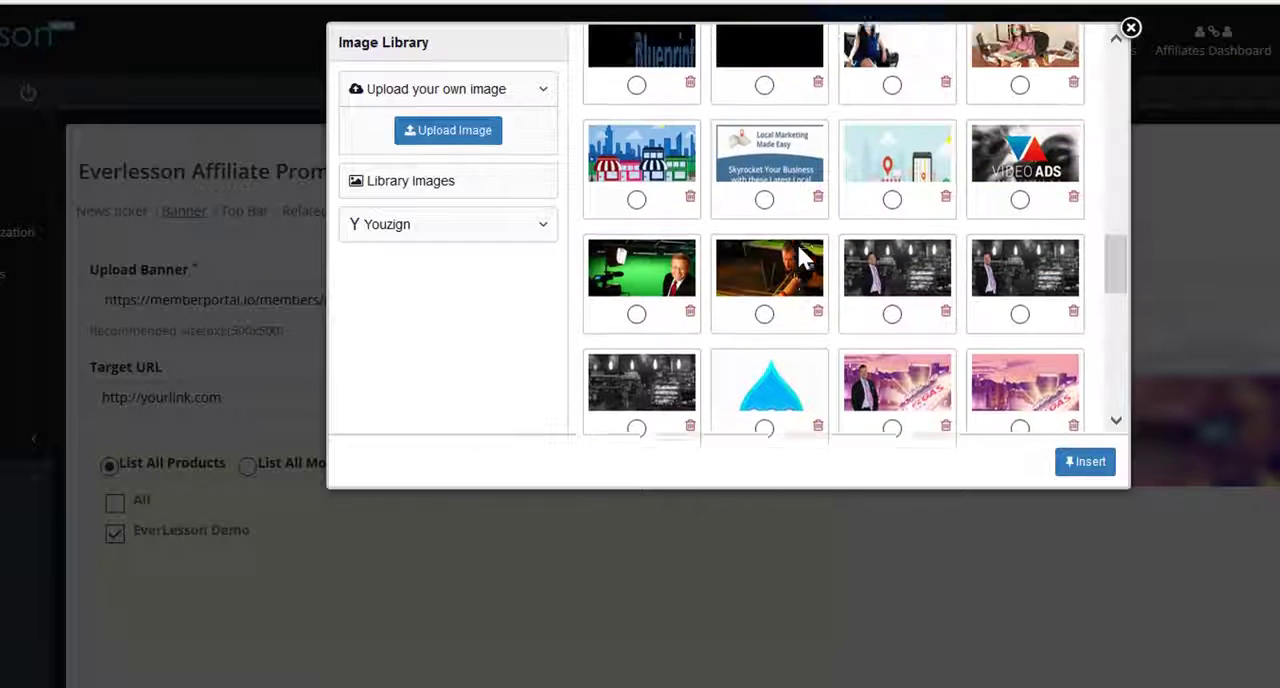
{"action": "scroll", "coordinate": [927, 258], "scroll_direction": "up", "scroll_amount": 5}
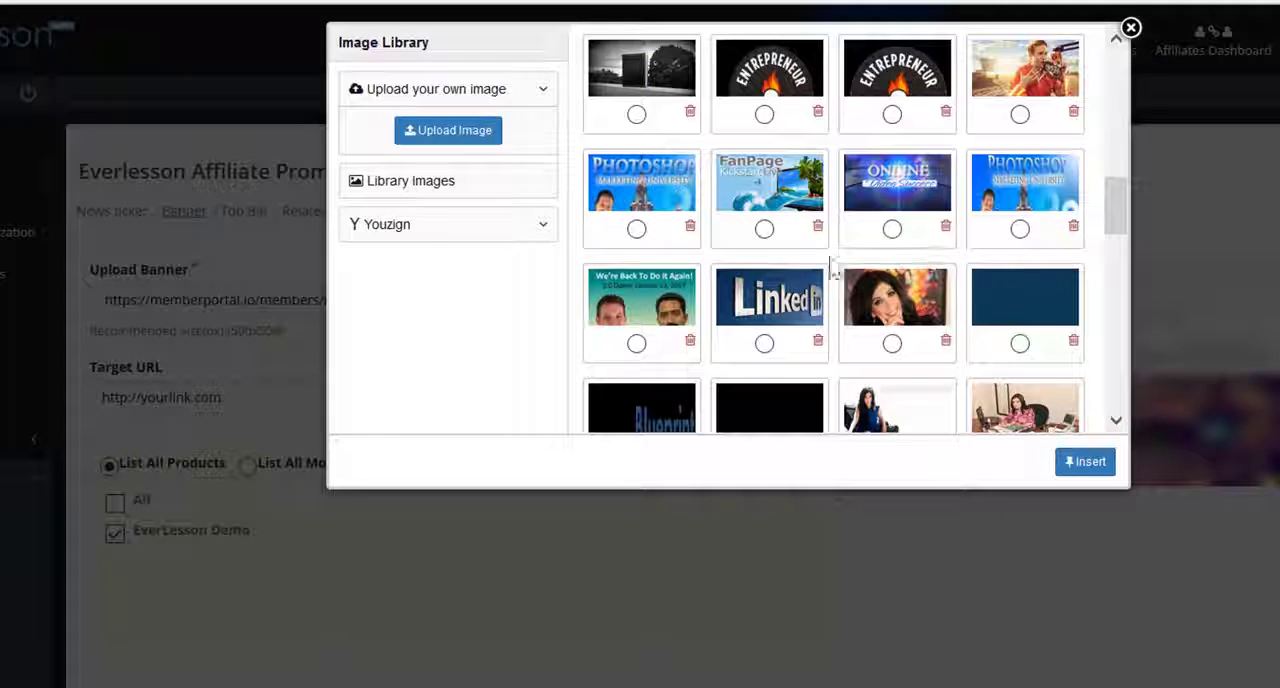
{"action": "scroll", "coordinate": [887, 270], "scroll_direction": "up", "scroll_amount": 10}
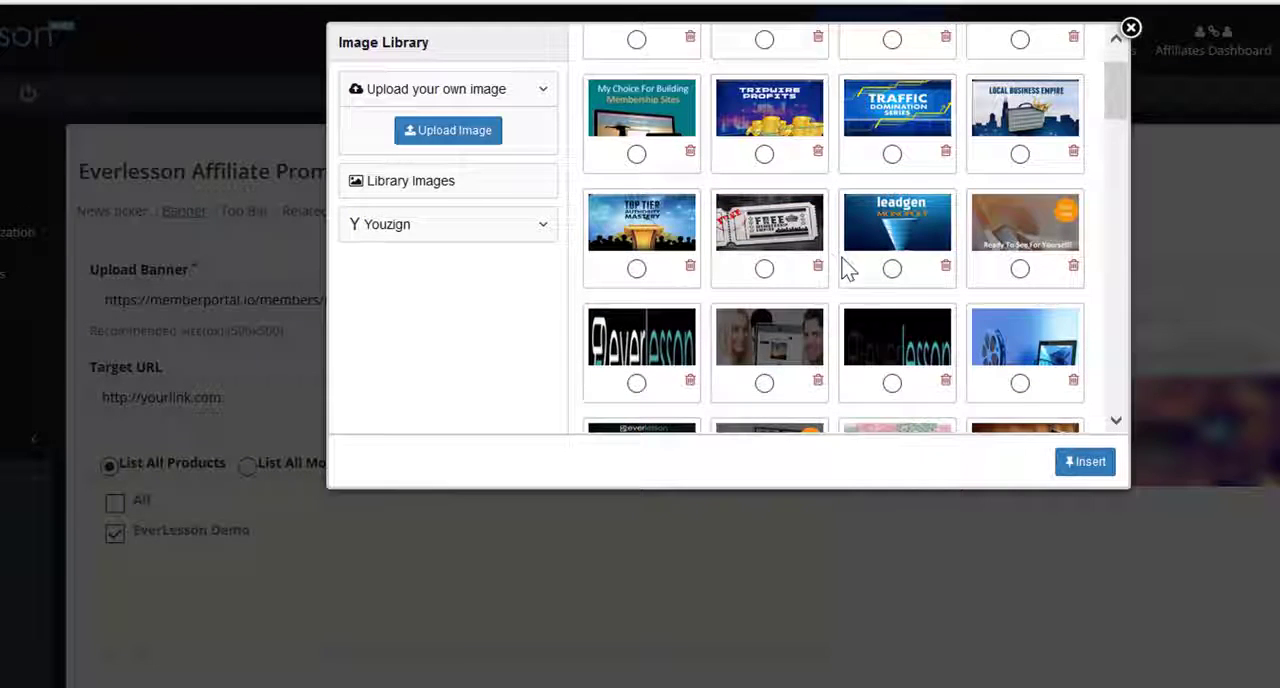
{"action": "scroll", "coordinate": [840, 255], "scroll_direction": "up", "scroll_amount": 1}
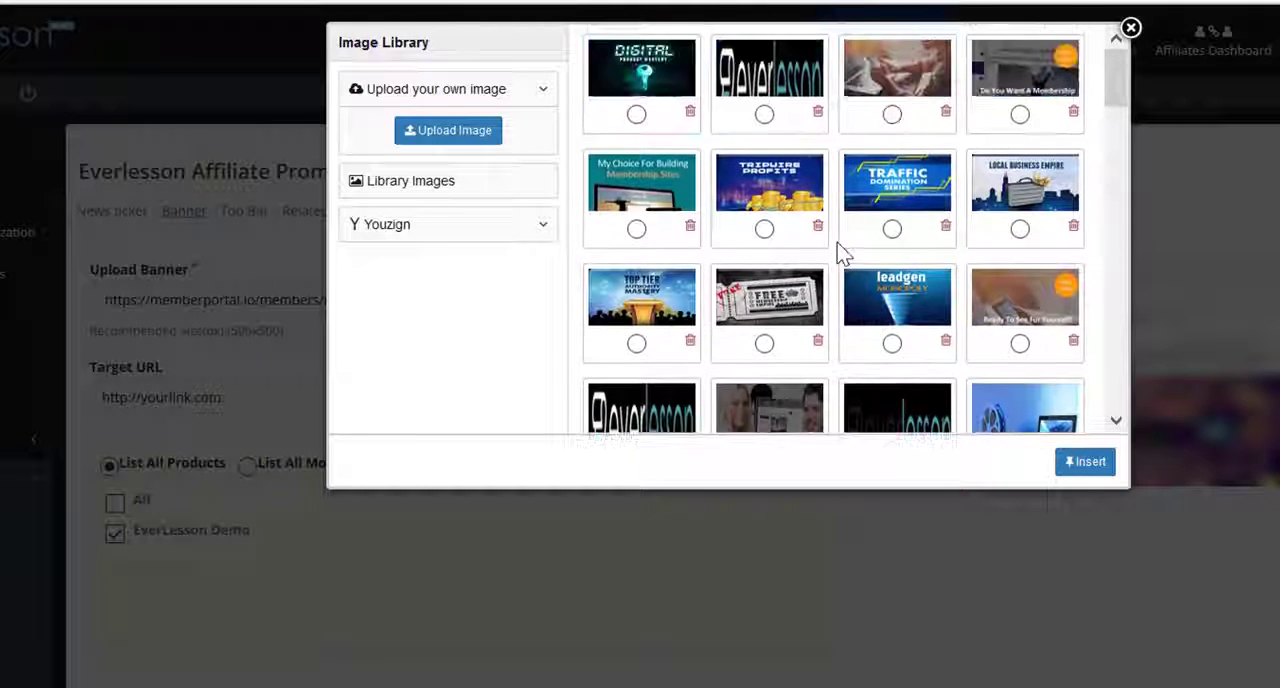
{"action": "left_click", "coordinate": [1090, 464]}
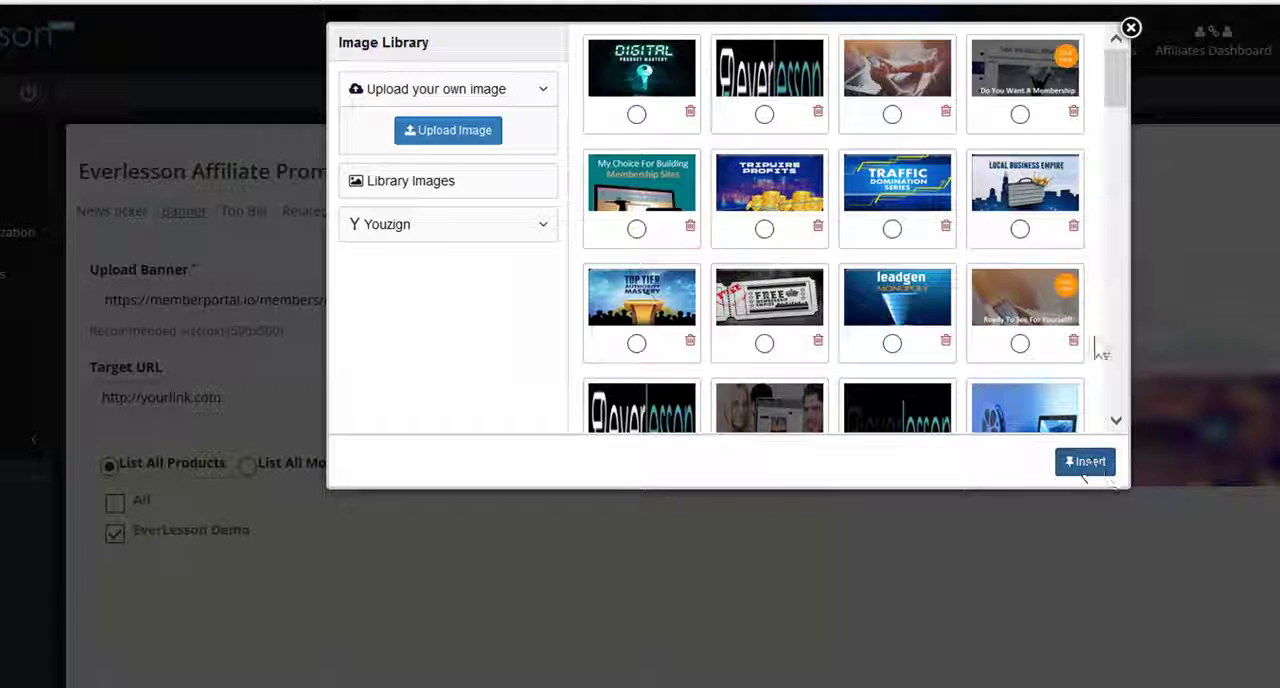
{"action": "left_click", "coordinate": [1131, 28]}
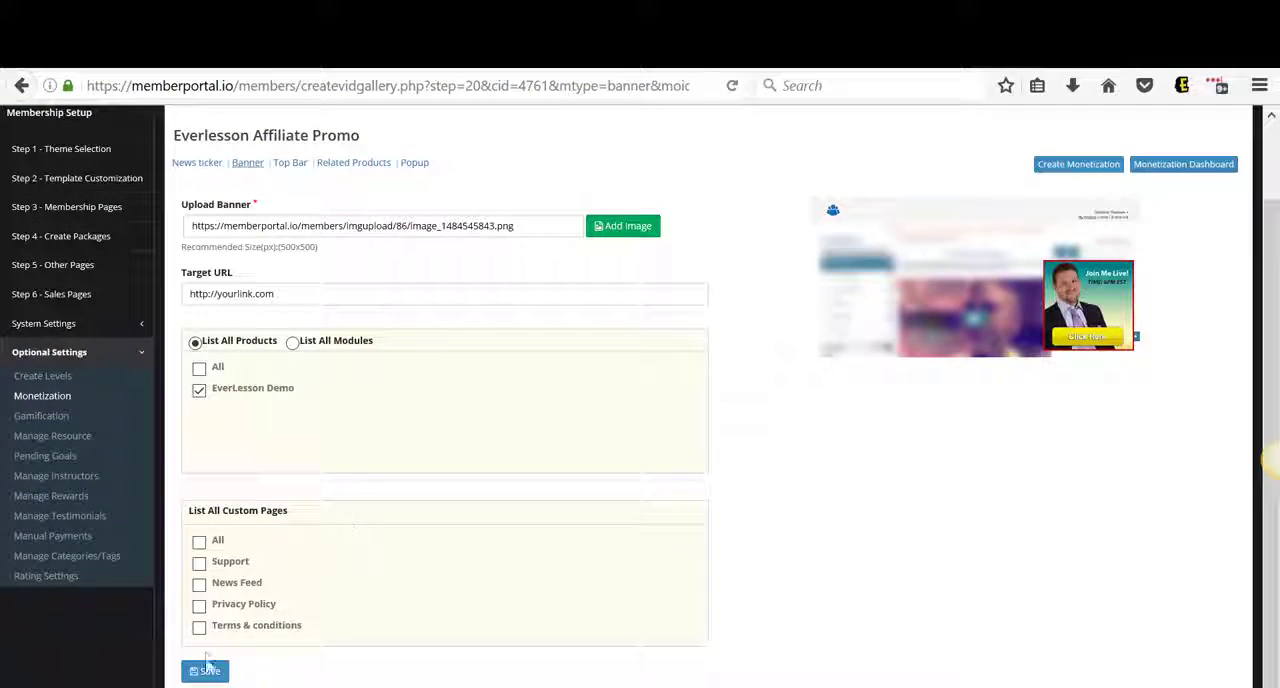
Save the banner settings and reopen the Everlesson Affiliate Promo at its top bar settings
{"action": "left_click", "coordinate": [211, 671]}
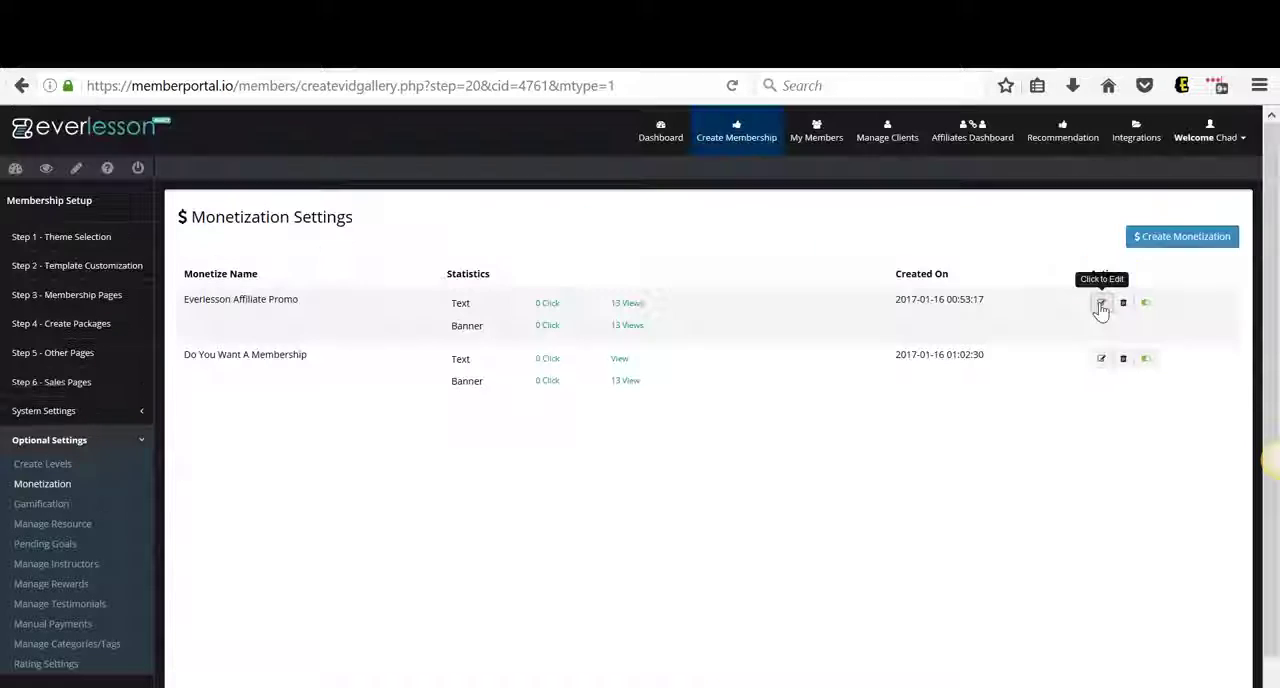
{"action": "left_click", "coordinate": [1100, 304]}
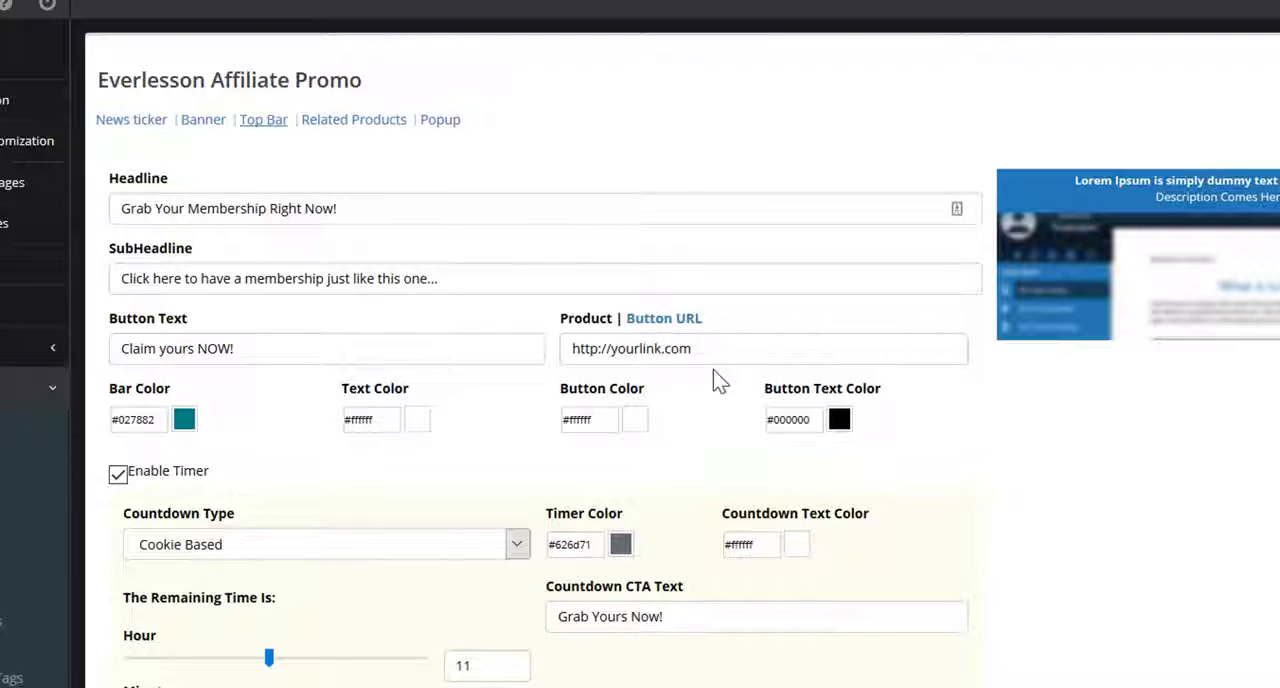
Examine the Product and Button URL link options of the top bar's button and the bar color setting
{"action": "left_click", "coordinate": [587, 322]}
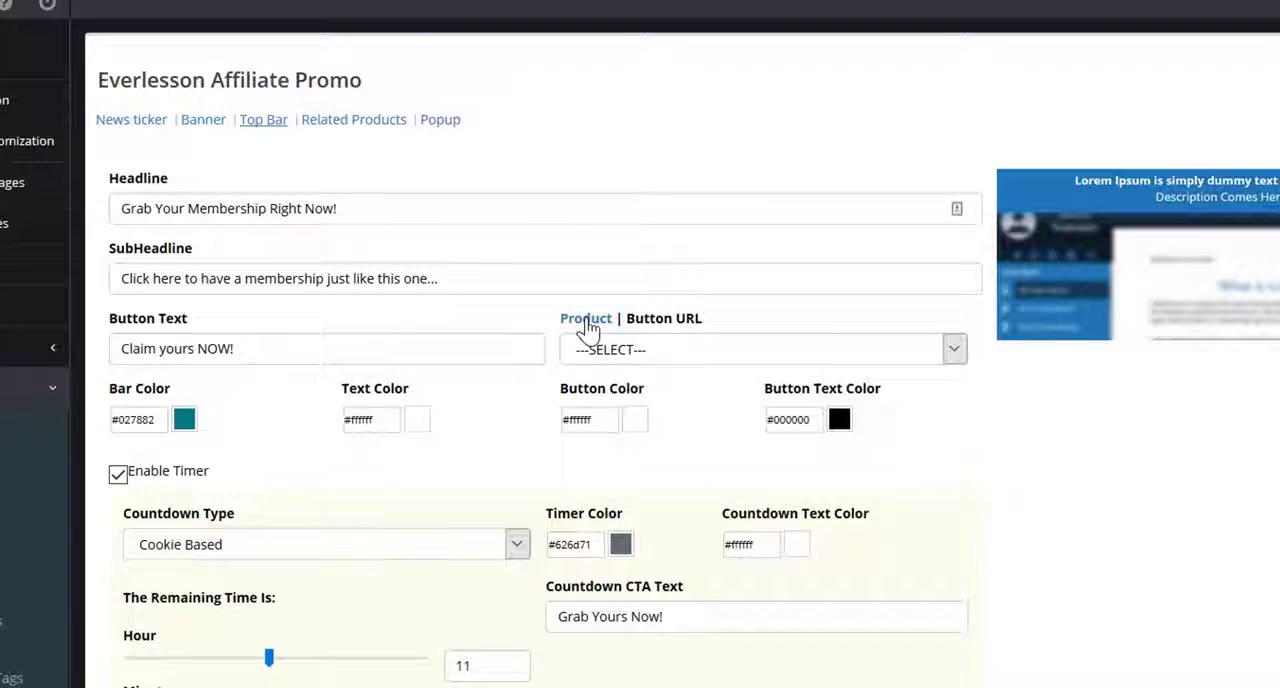
{"action": "left_click", "coordinate": [660, 322]}
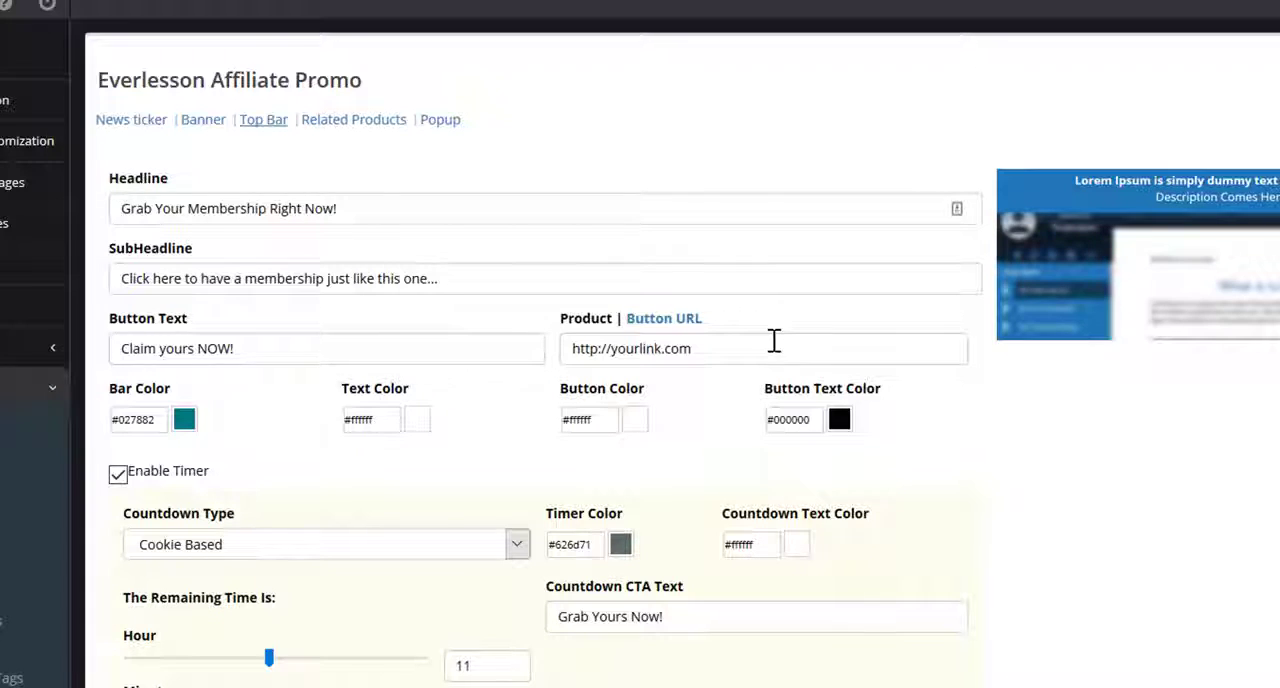
{"action": "left_click", "coordinate": [166, 420]}
{"action": "left_click", "coordinate": [295, 421]}
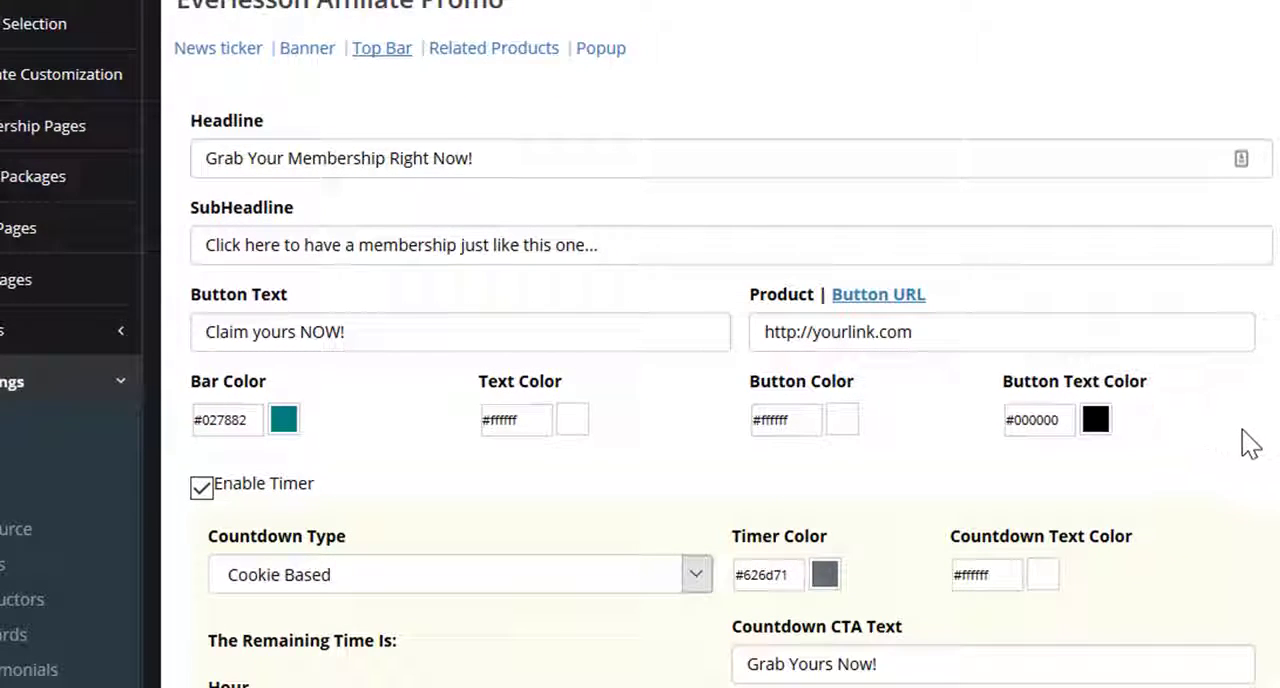
Disable the top bar's countdown timer and enable it again
{"action": "scroll", "coordinate": [1250, 445], "scroll_direction": "down", "scroll_amount": 5}
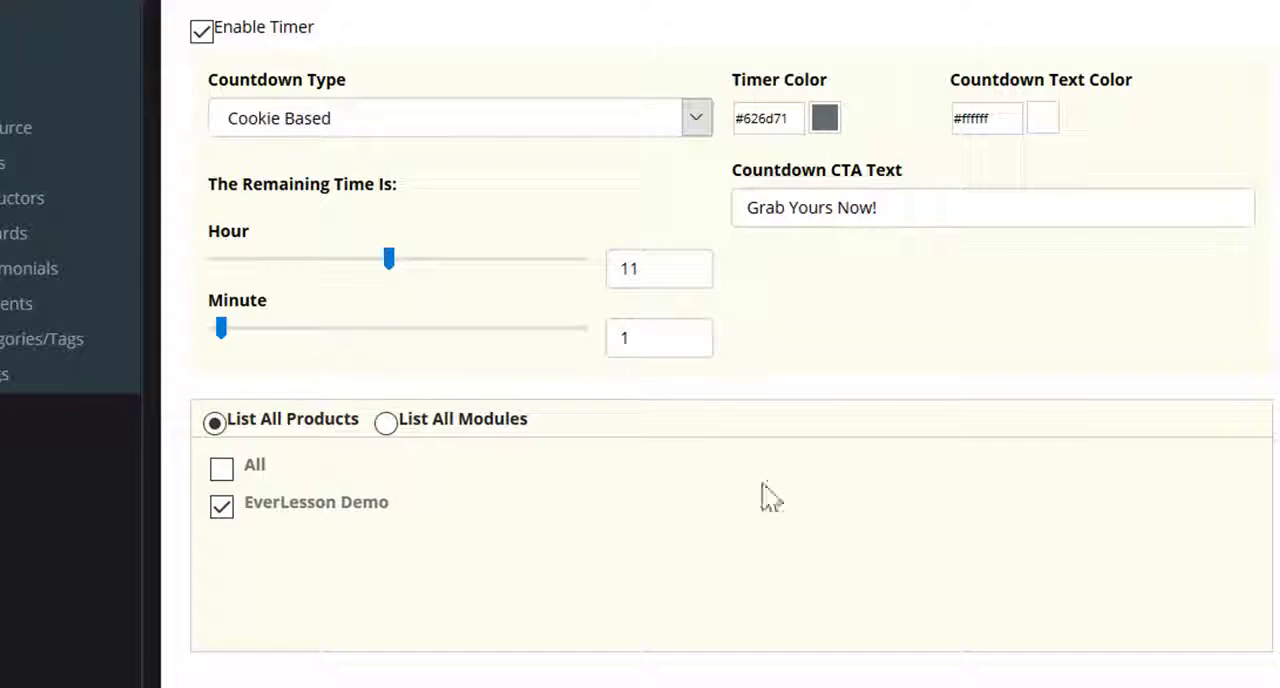
{"action": "left_click", "coordinate": [201, 36]}
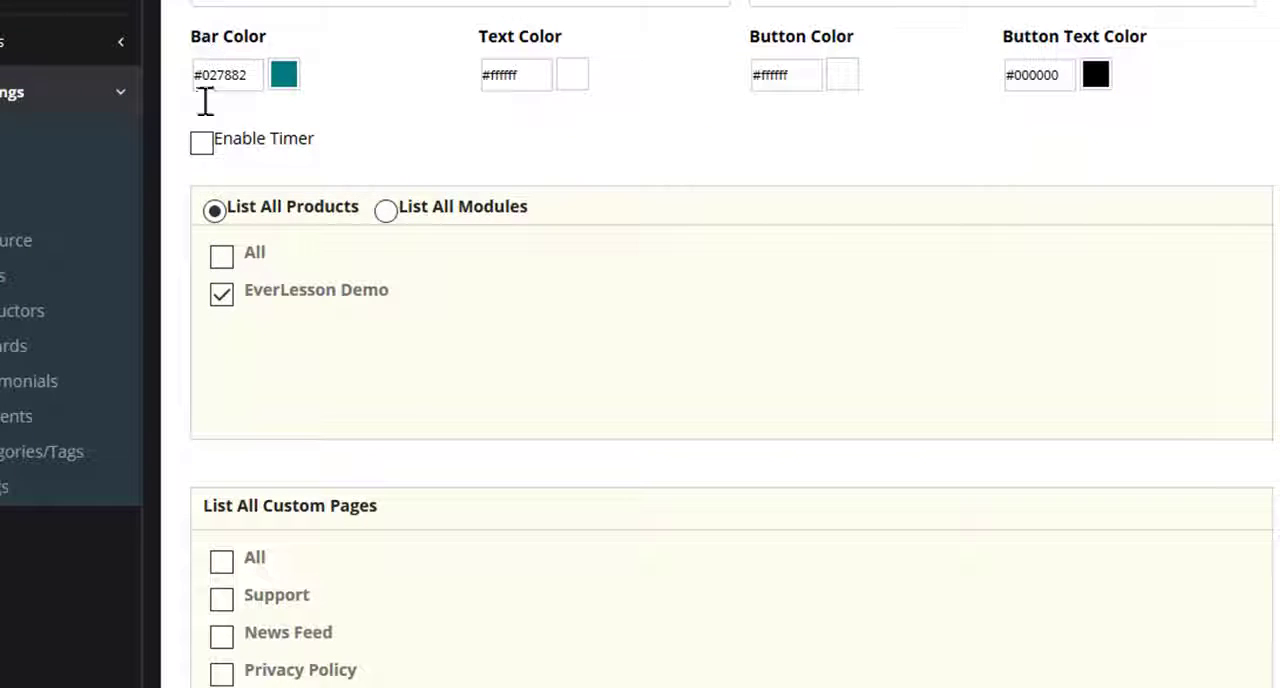
{"action": "left_click", "coordinate": [201, 146]}
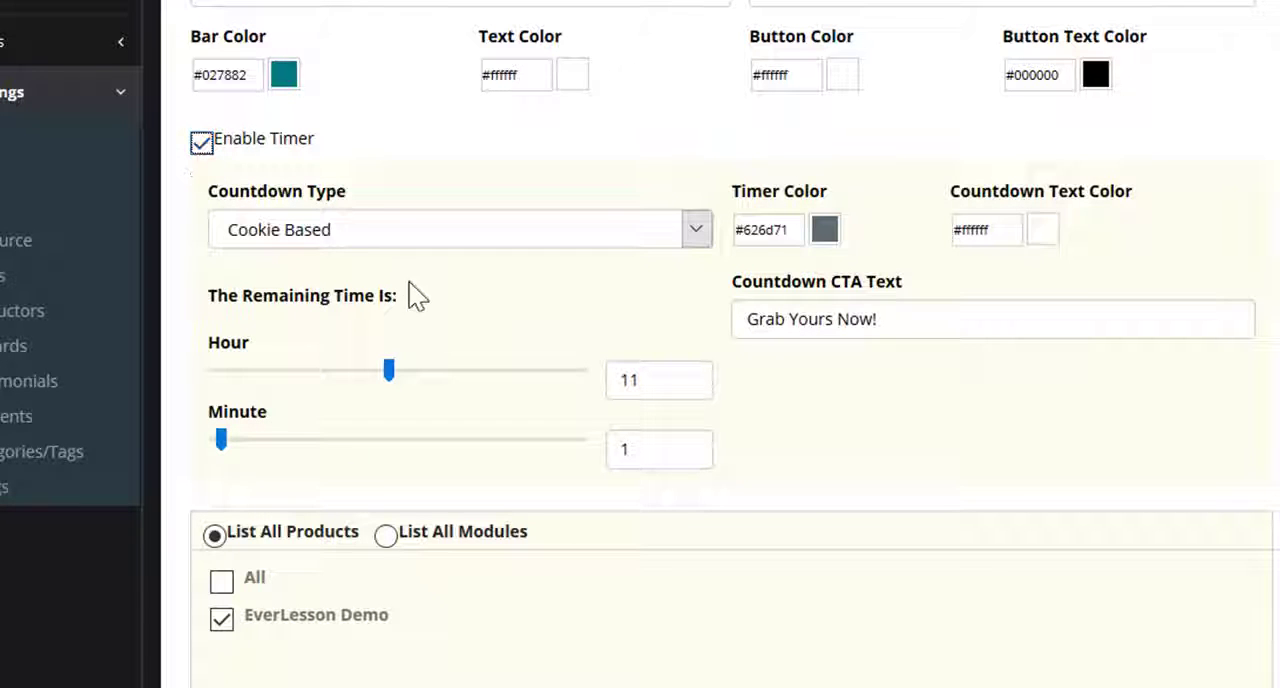
Choose Cookie Based as the top bar's countdown type and set its remaining time to 12 hours and 18 minutes
{"action": "left_click", "coordinate": [698, 226]}
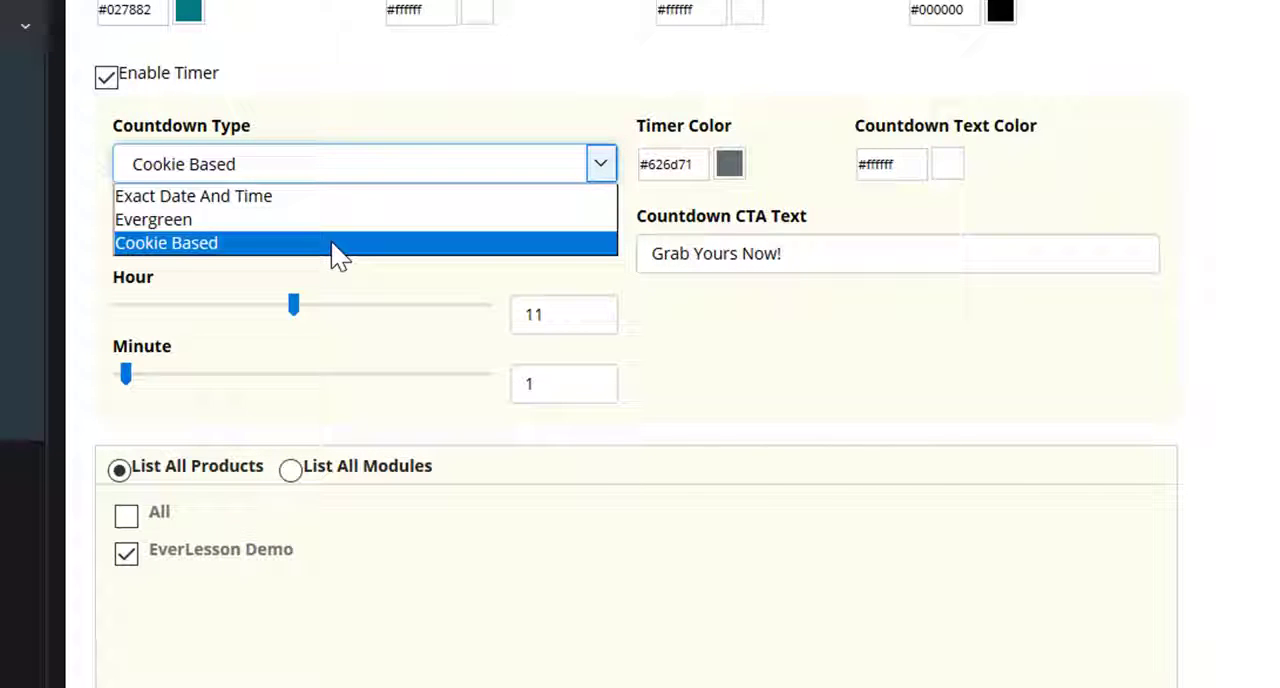
{"action": "left_click", "coordinate": [331, 243]}
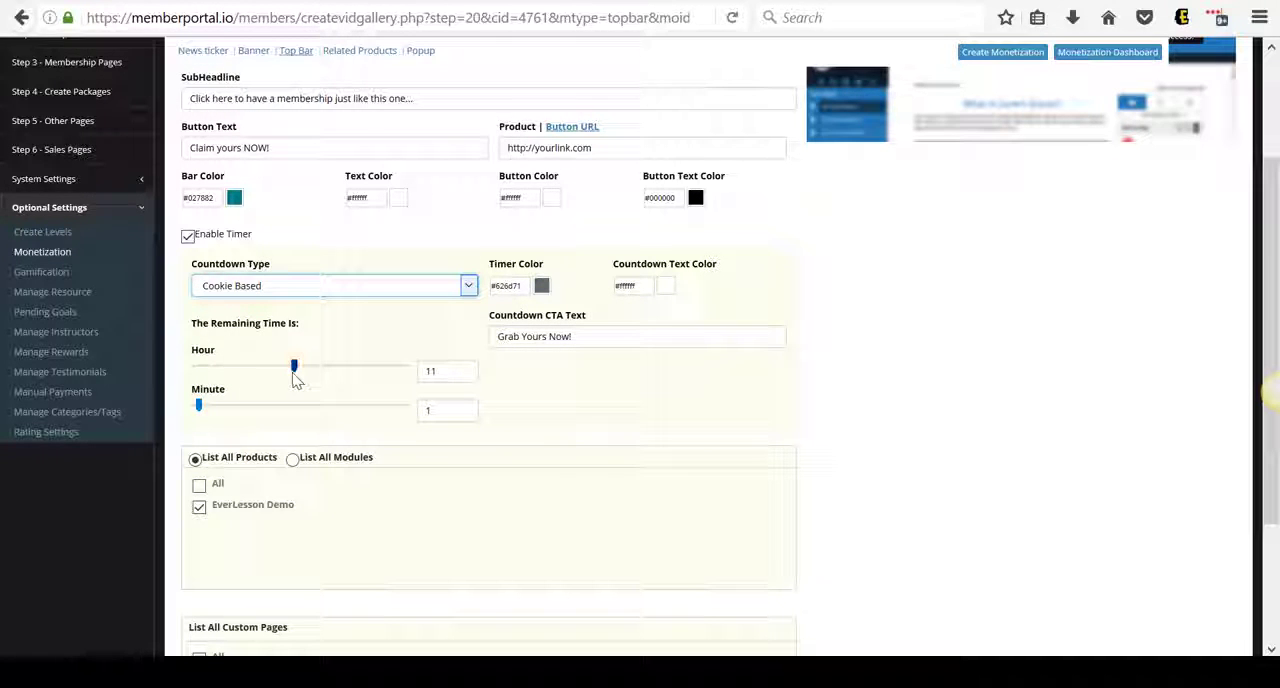
{"action": "mouse_move", "coordinate": [295, 372]}
{"action": "left_mouse_down"}
{"action": "mouse_move", "coordinate": [366, 374]}
{"action": "mouse_move", "coordinate": [286, 375]}
{"action": "mouse_move", "coordinate": [306, 378]}
{"action": "left_mouse_up"}
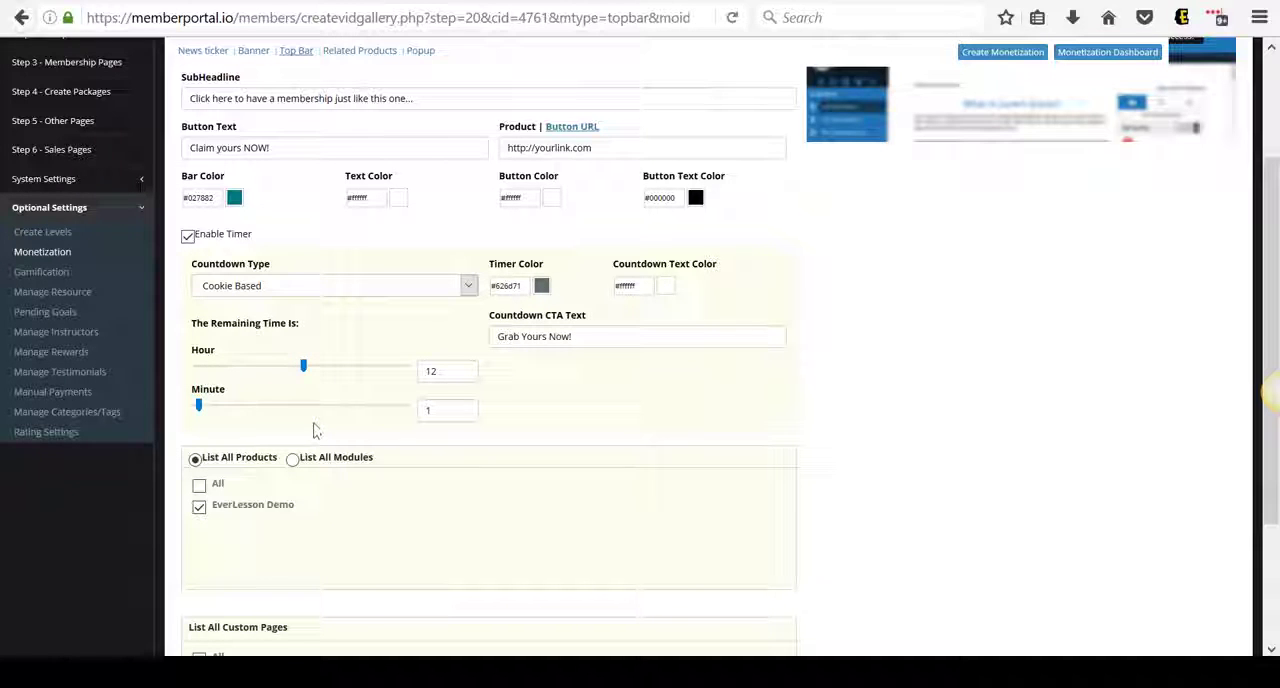
{"action": "left_click_drag", "start_coordinate": [200, 406], "coordinate": [260, 412]}
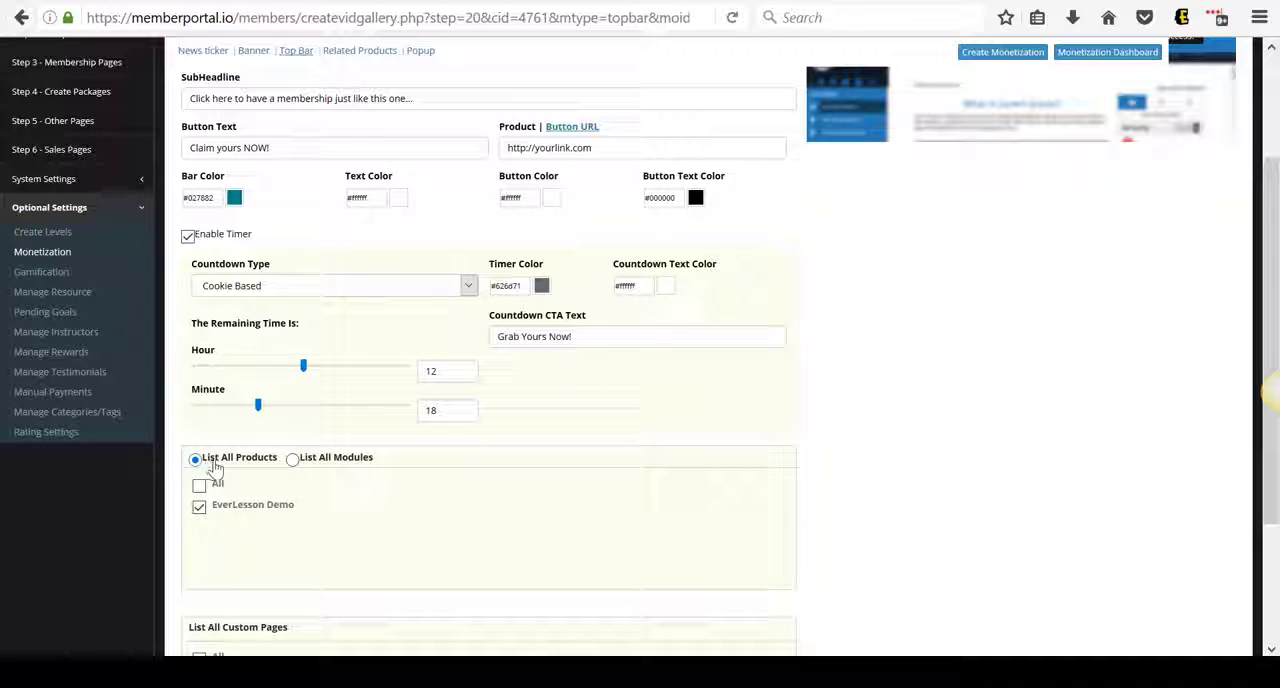
{"action": "scroll", "coordinate": [569, 420], "scroll_direction": "down", "scroll_amount": 2}
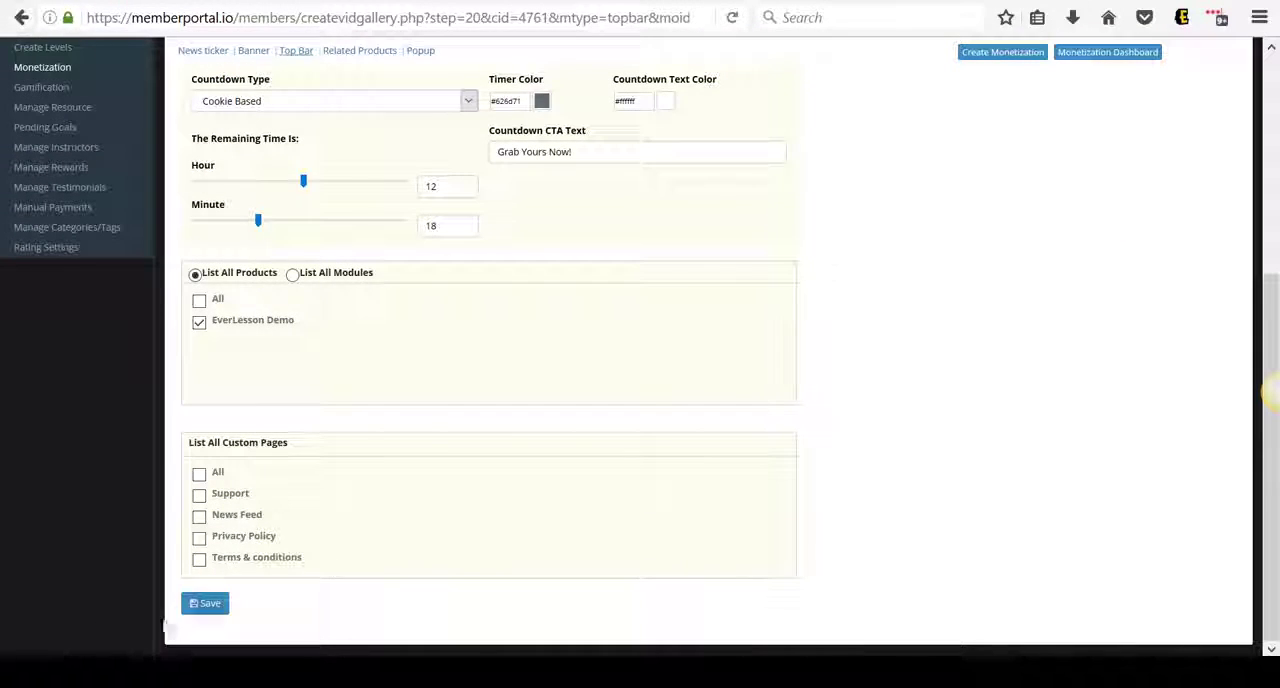
Save the top bar settings and open the Do You Want A Membership monetization for editing
{"action": "left_click", "coordinate": [201, 608]}
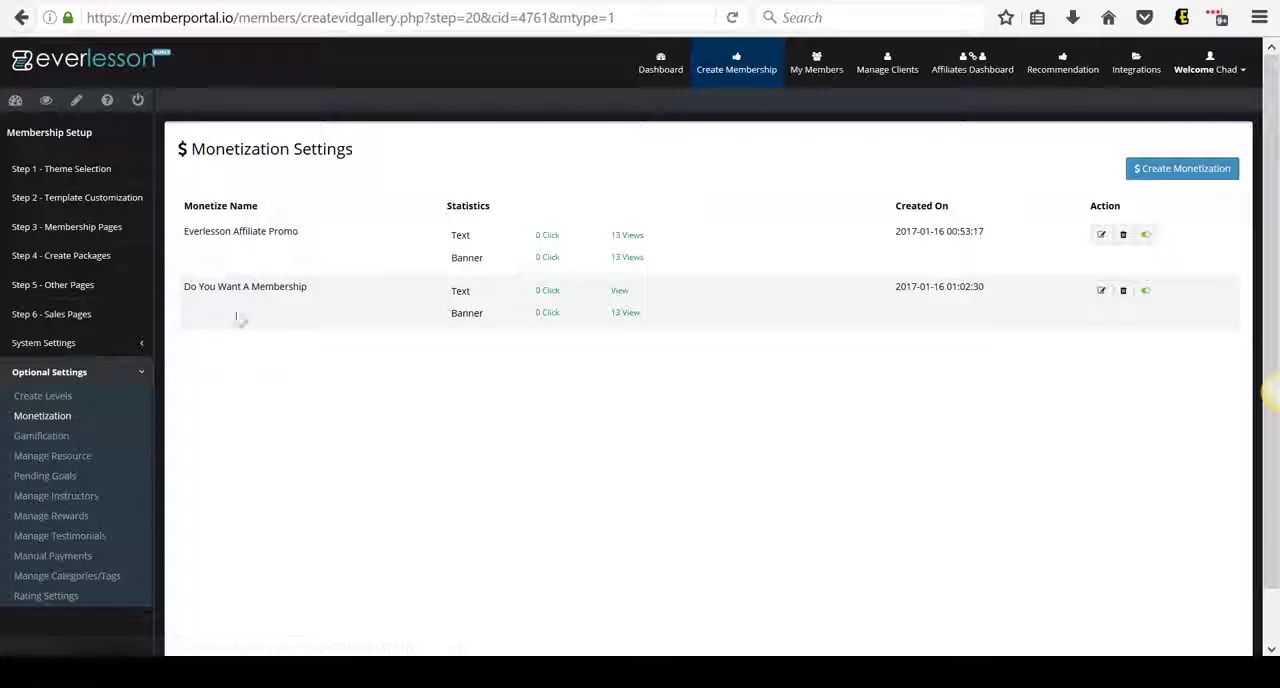
{"action": "left_click", "coordinate": [1101, 292]}
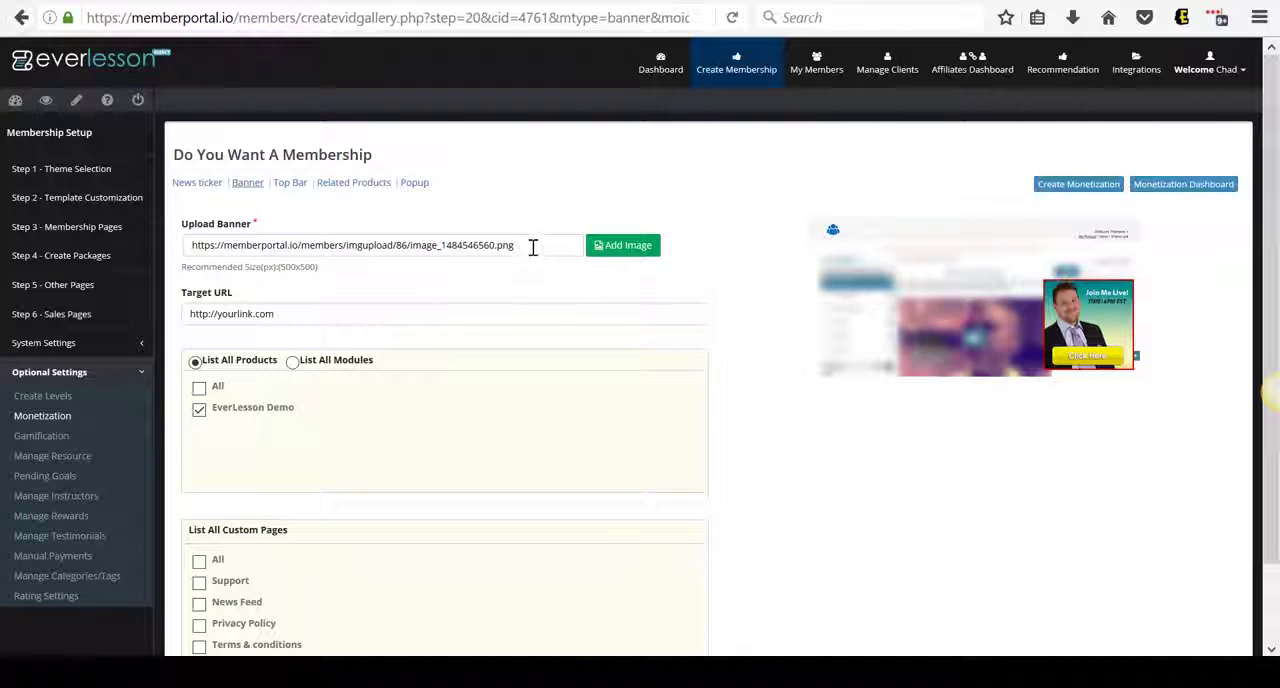
Review the banner image URL and page assignments of Do You Want A Membership and save its banner settings
{"action": "left_click_drag", "start_coordinate": [515, 246], "coordinate": [225, 245]}
{"action": "left_click", "coordinate": [571, 245]}
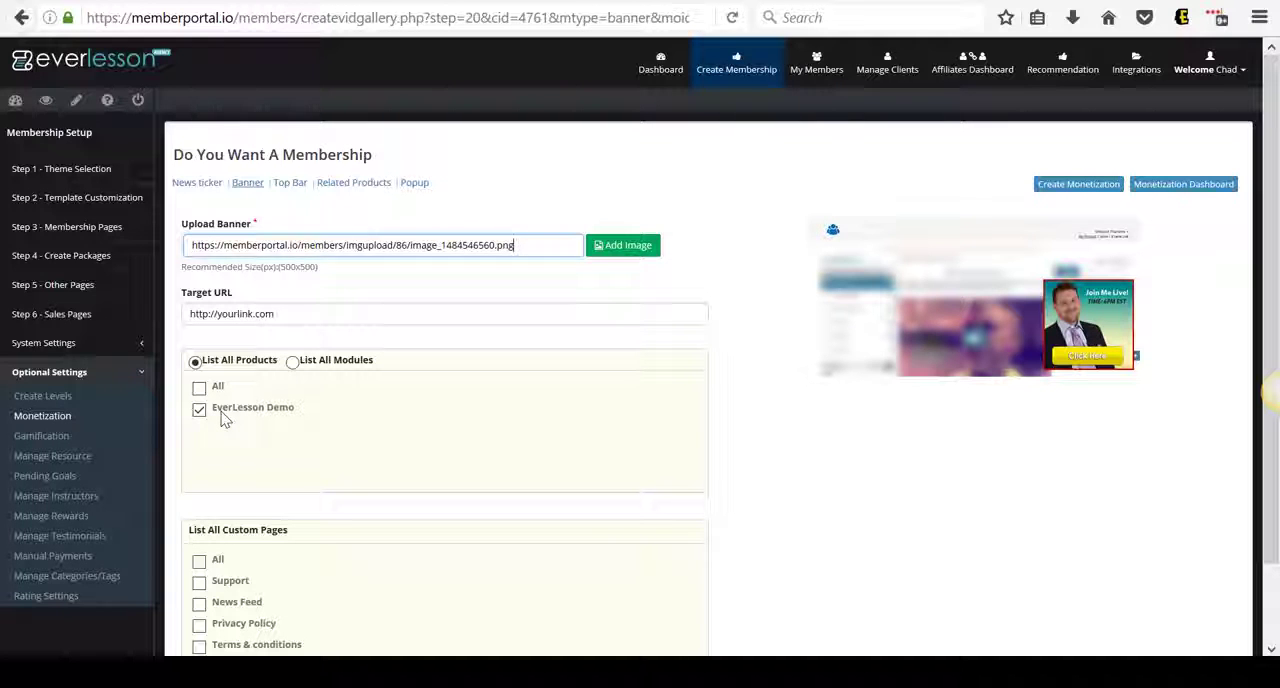
{"action": "scroll", "coordinate": [752, 461], "scroll_direction": "down", "scroll_amount": 2}
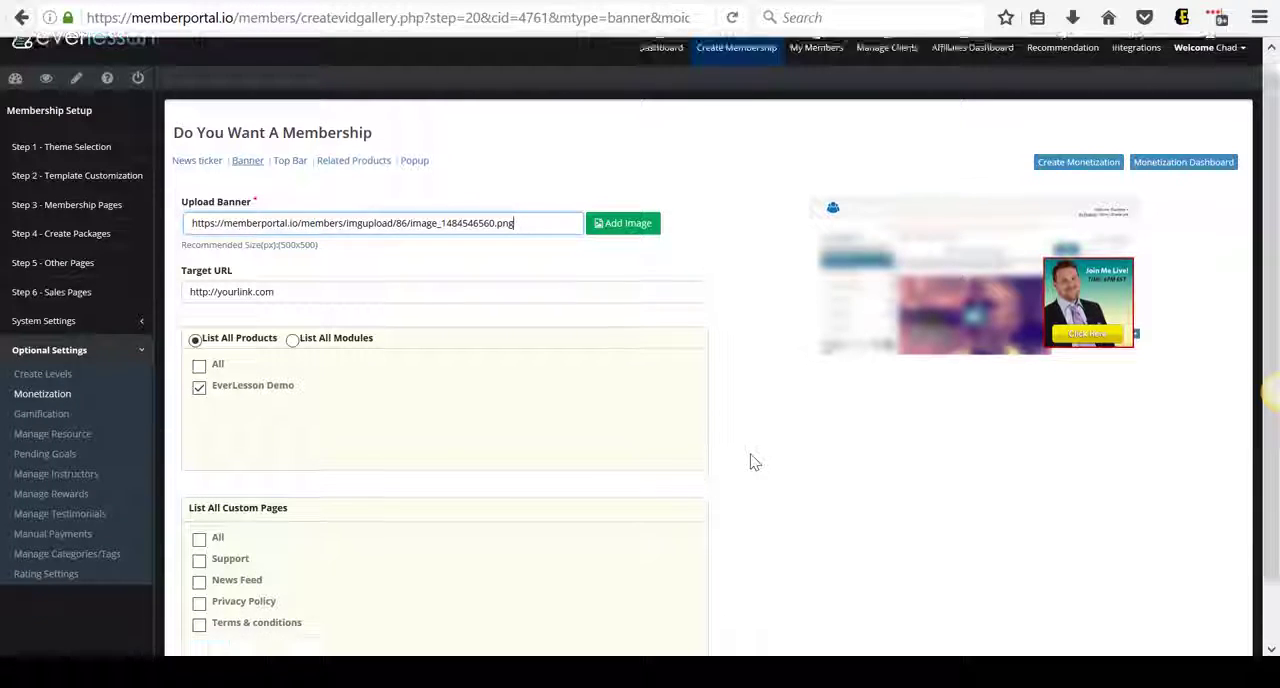
{"action": "left_click", "coordinate": [208, 605]}
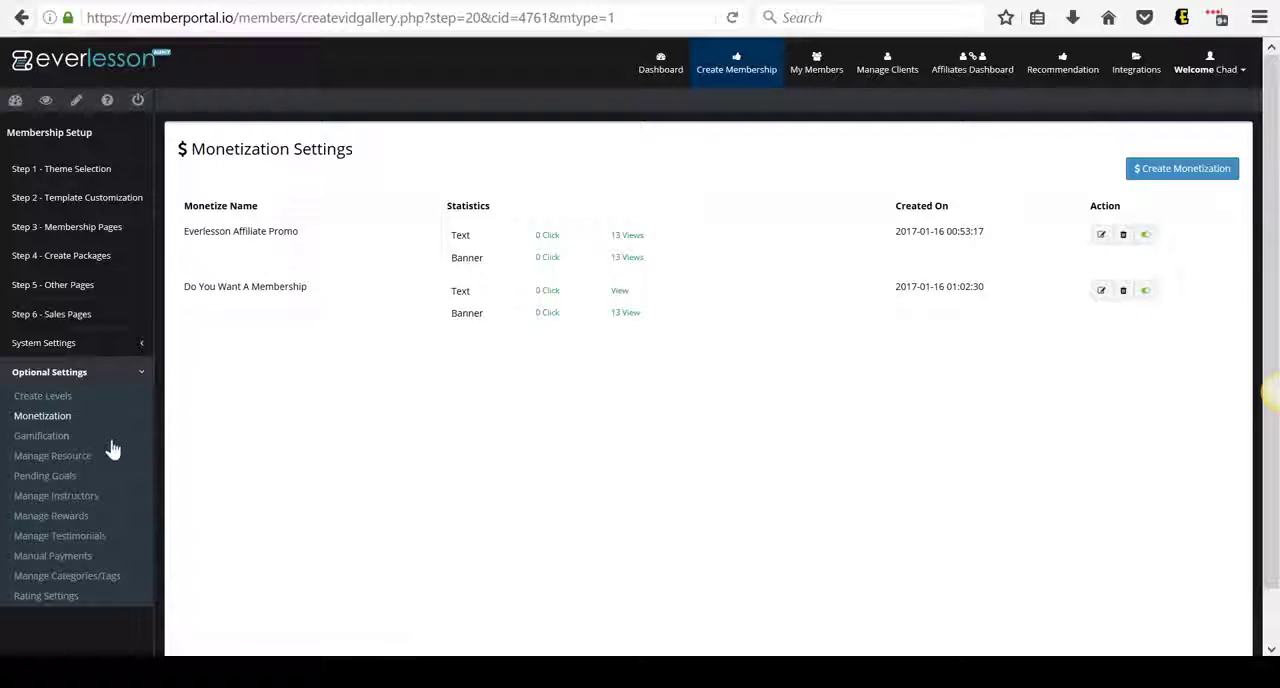
Go to the Membership Pages step and preview the Local Business Empire module under EverLesson Strategies And Reports
{"action": "left_click", "coordinate": [81, 235]}
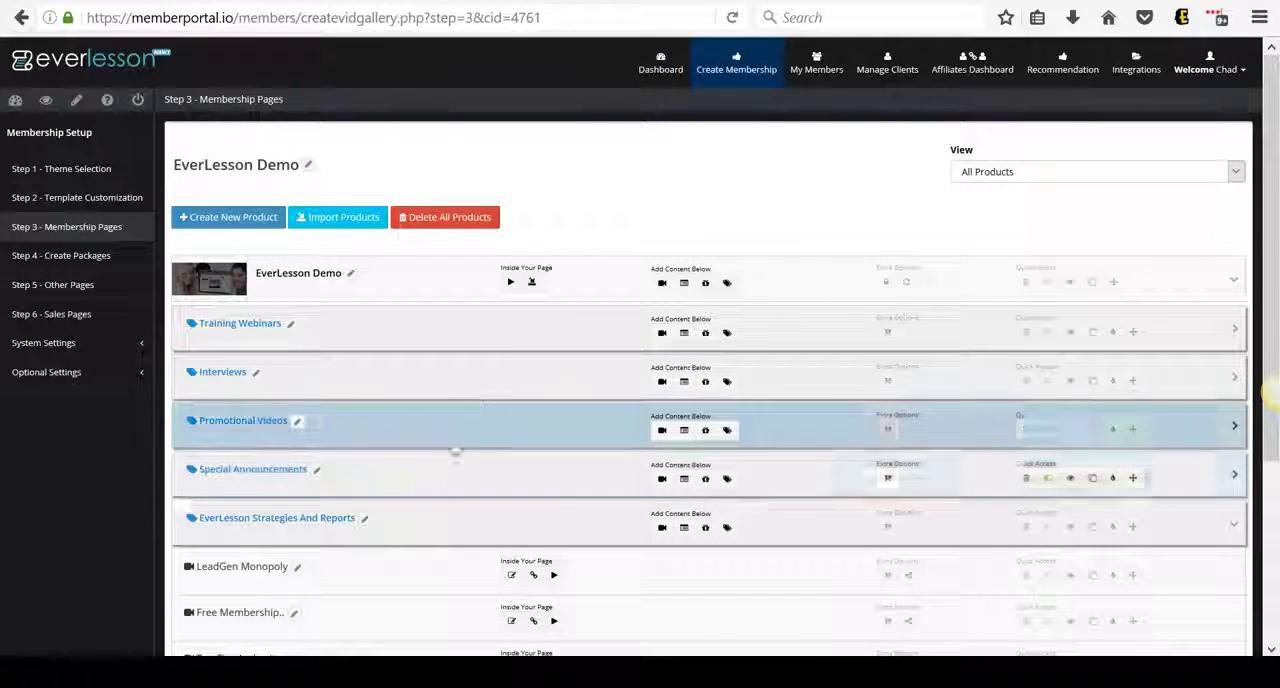
{"action": "scroll", "coordinate": [486, 468], "scroll_direction": "down", "scroll_amount": 5}
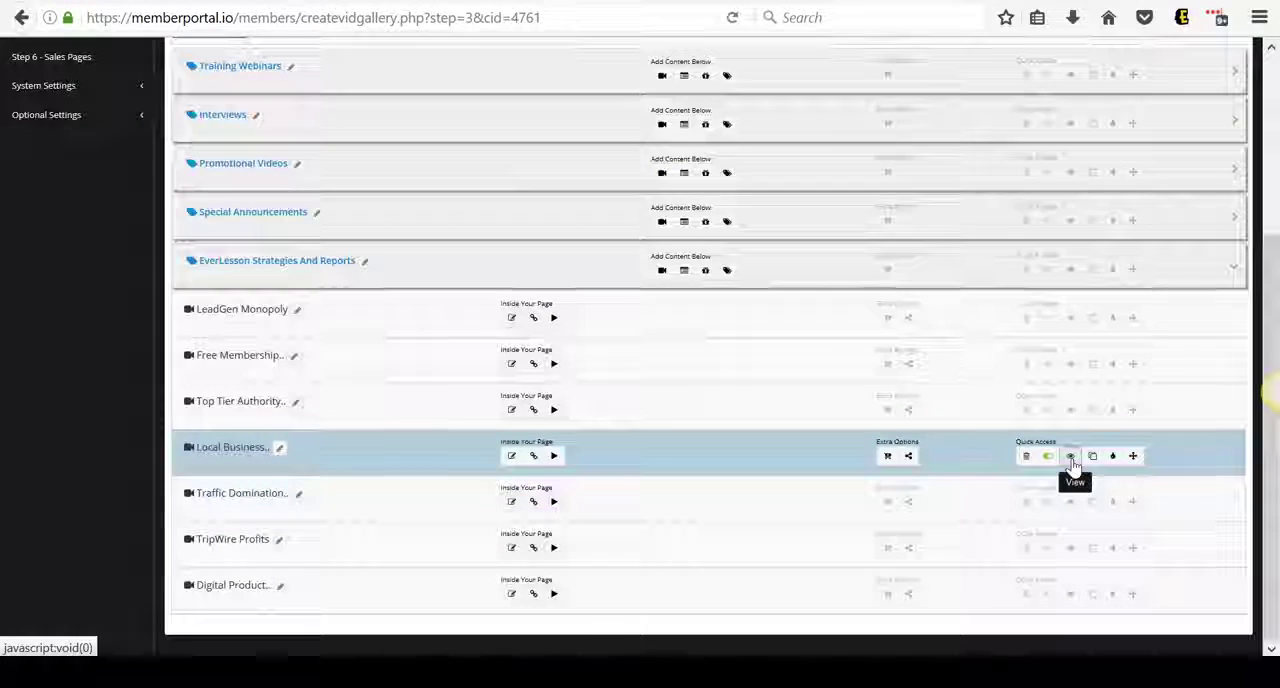
{"action": "left_click", "coordinate": [1071, 458]}
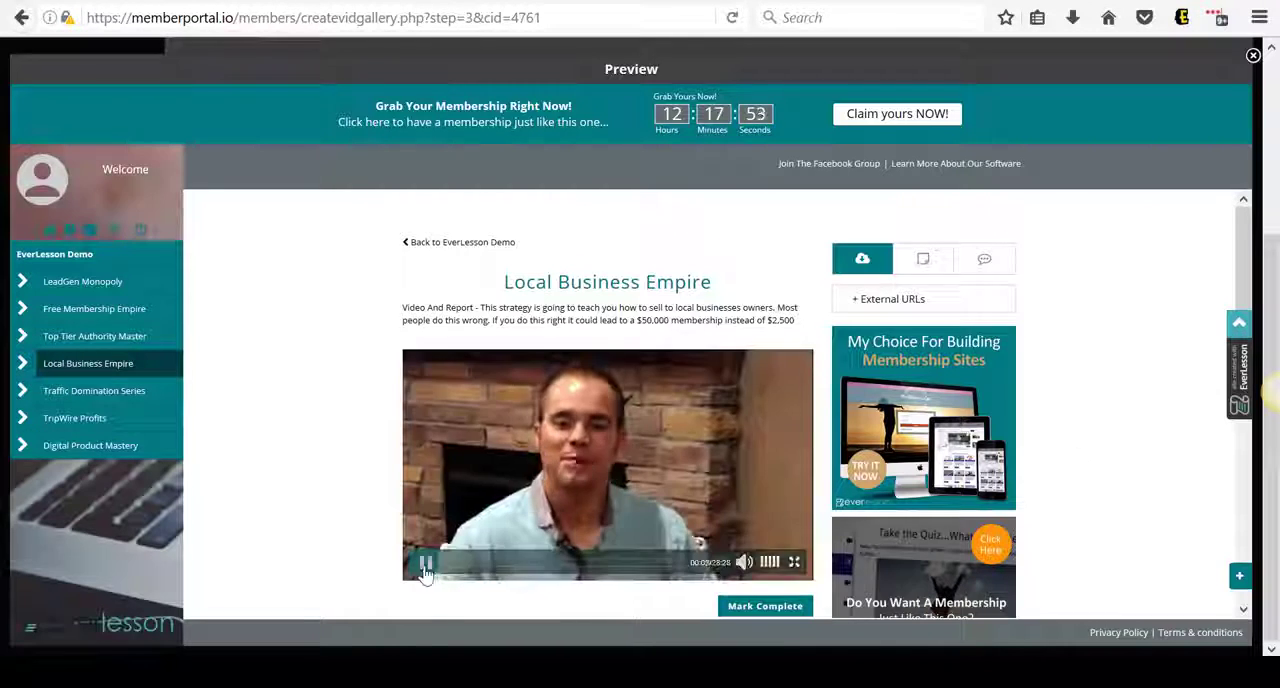
{"action": "left_click", "coordinate": [426, 567]}
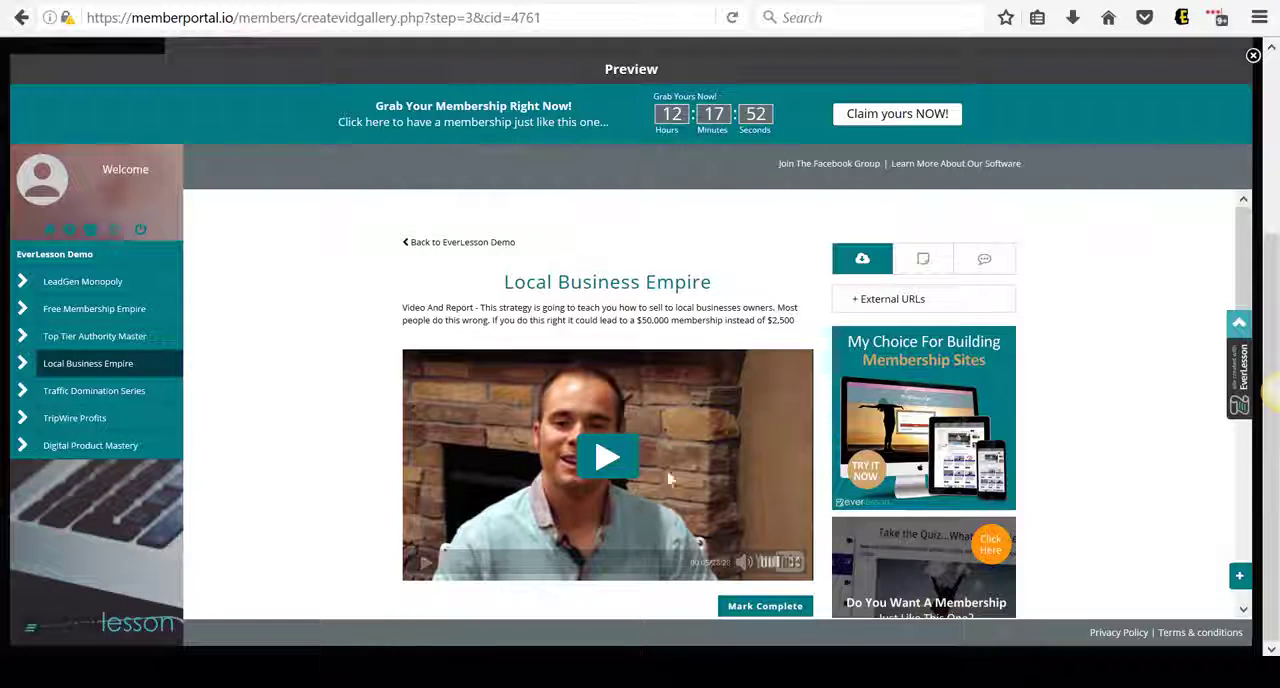
Examine the countdown top bar, banners and related modules in the Local Business Empire preview, and close it
{"action": "scroll", "coordinate": [1136, 435], "scroll_direction": "down", "scroll_amount": 1}
{"action": "scroll", "coordinate": [1136, 435], "scroll_direction": "down", "scroll_amount": 1}
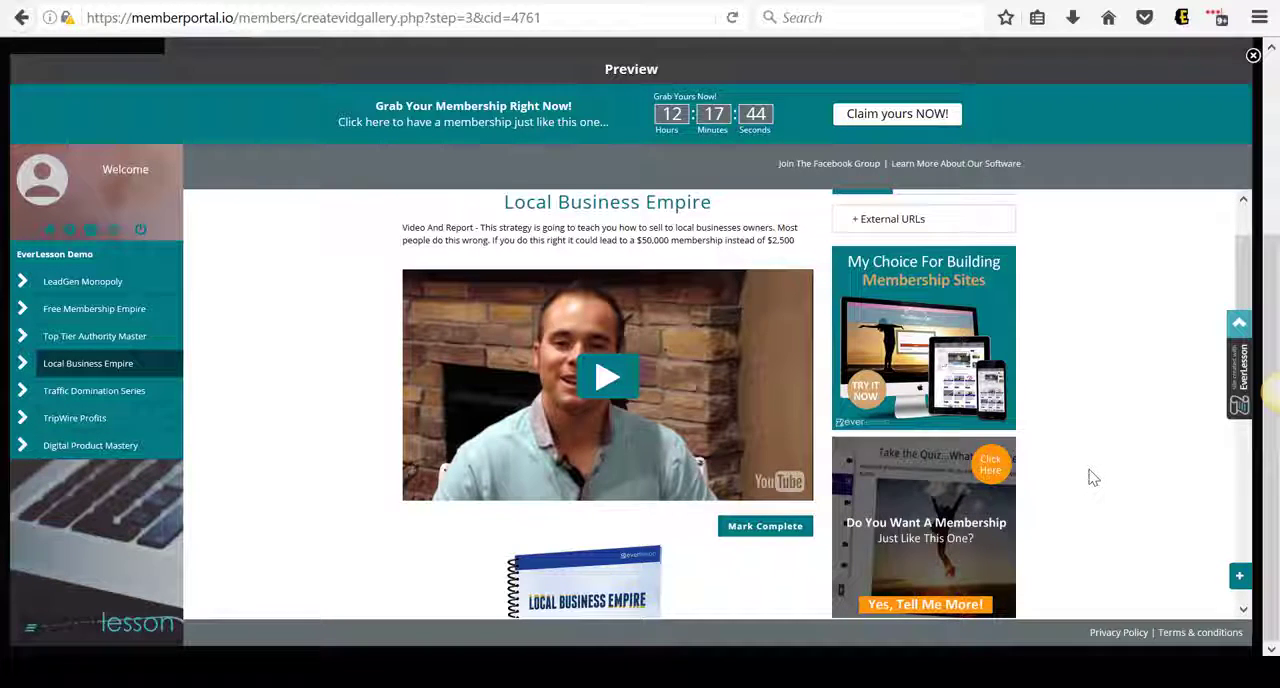
{"action": "scroll", "coordinate": [1094, 478], "scroll_direction": "up", "scroll_amount": 1}
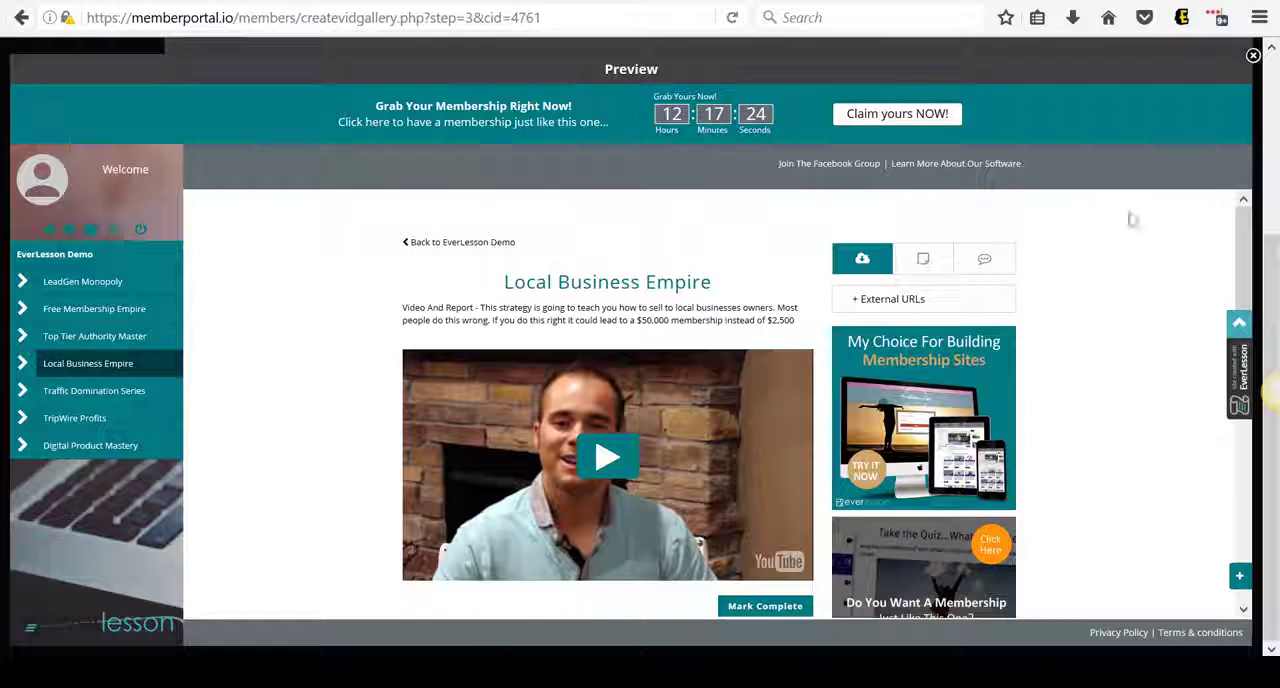
{"action": "scroll", "coordinate": [1048, 398], "scroll_direction": "down", "scroll_amount": 7}
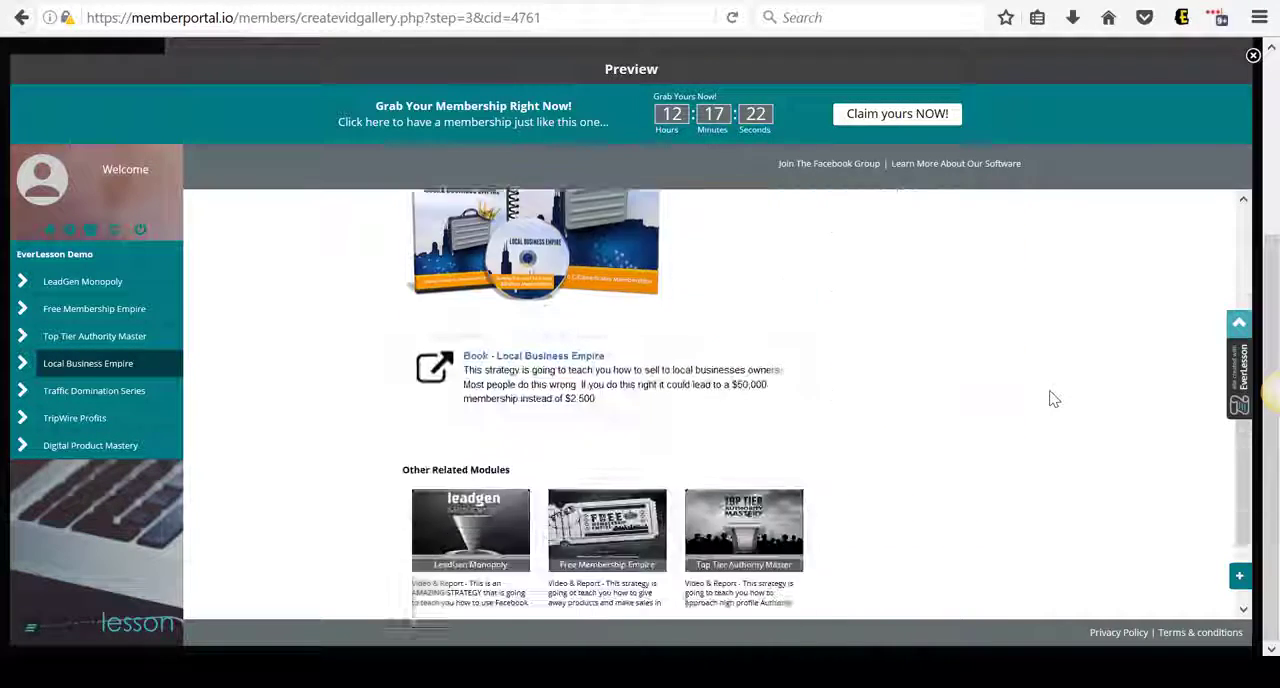
{"action": "scroll", "coordinate": [1053, 399], "scroll_direction": "up", "scroll_amount": 6}
{"action": "scroll", "coordinate": [1053, 399], "scroll_direction": "up", "scroll_amount": 1}
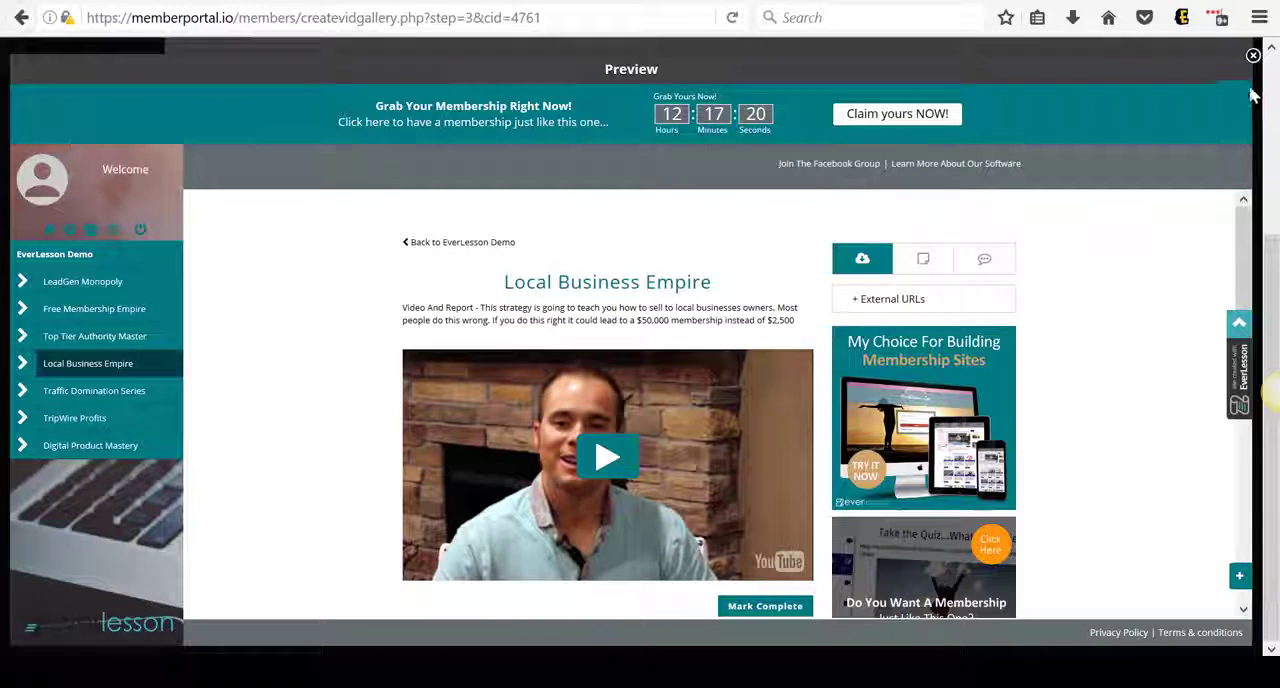
{"action": "left_click", "coordinate": [1254, 57]}
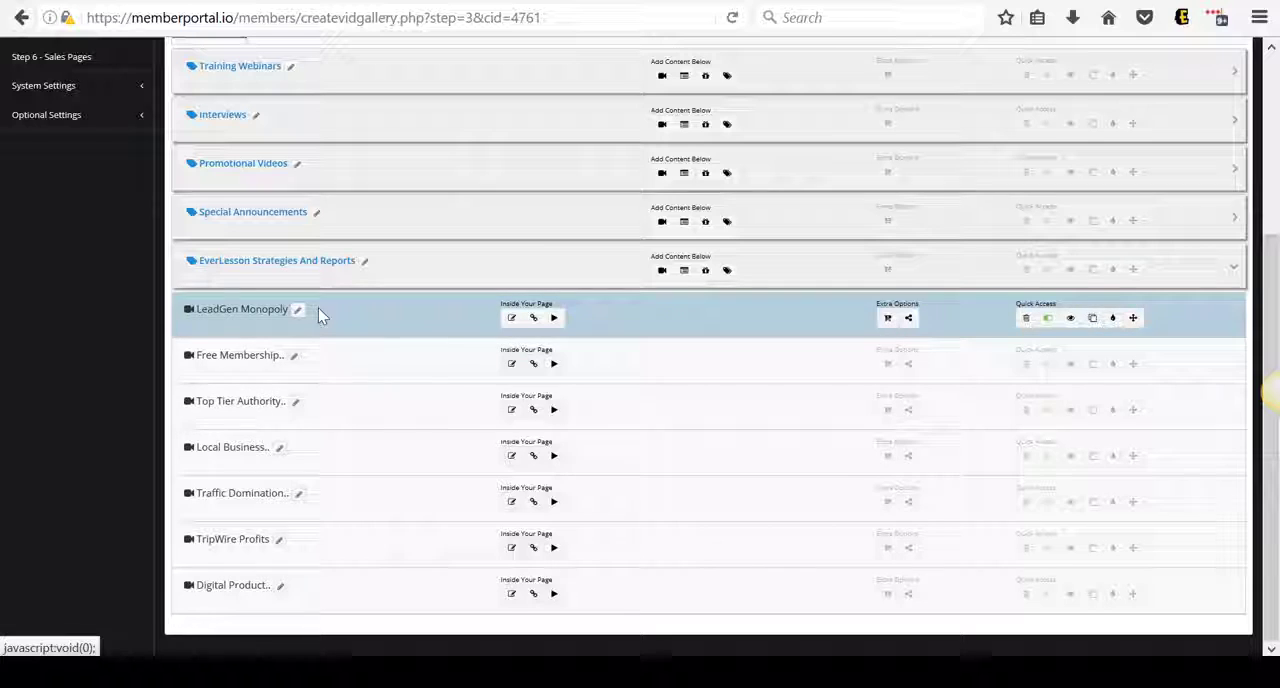
Open the Module Details of the Local Business Empire module
{"action": "scroll", "coordinate": [403, 305], "scroll_direction": "up", "scroll_amount": 3}
{"action": "scroll", "coordinate": [403, 305], "scroll_direction": "down", "scroll_amount": 3}
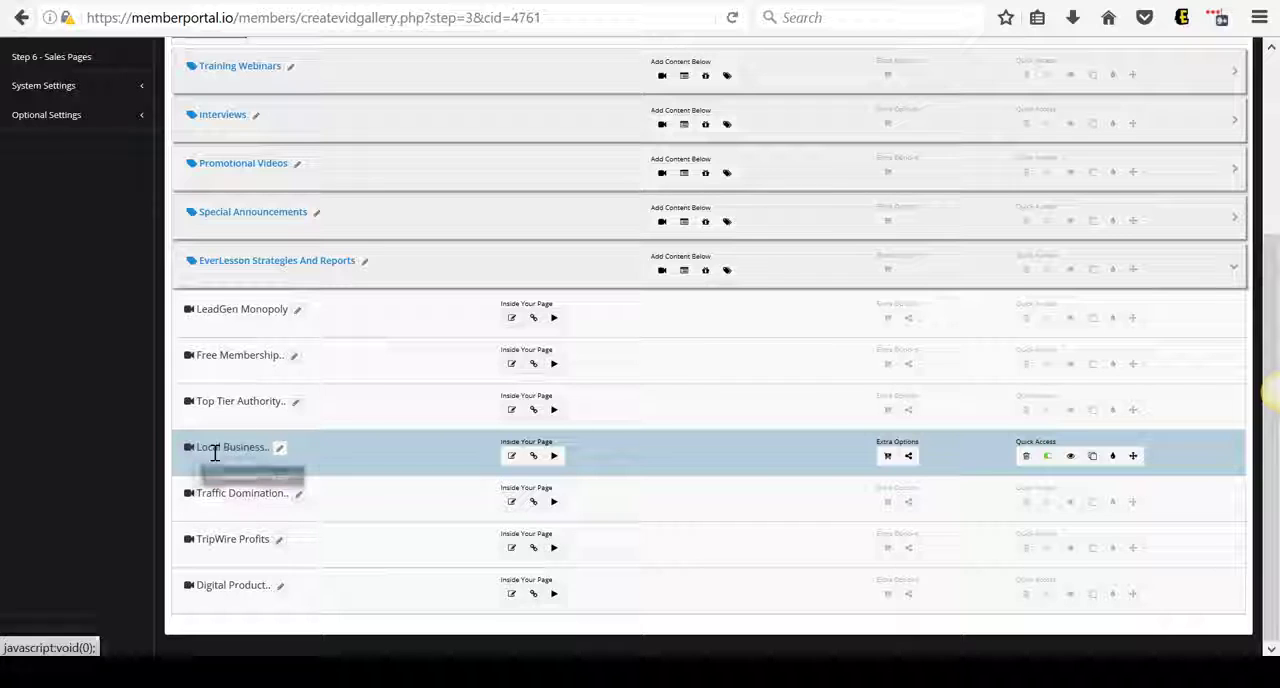
{"action": "left_click", "coordinate": [281, 453]}
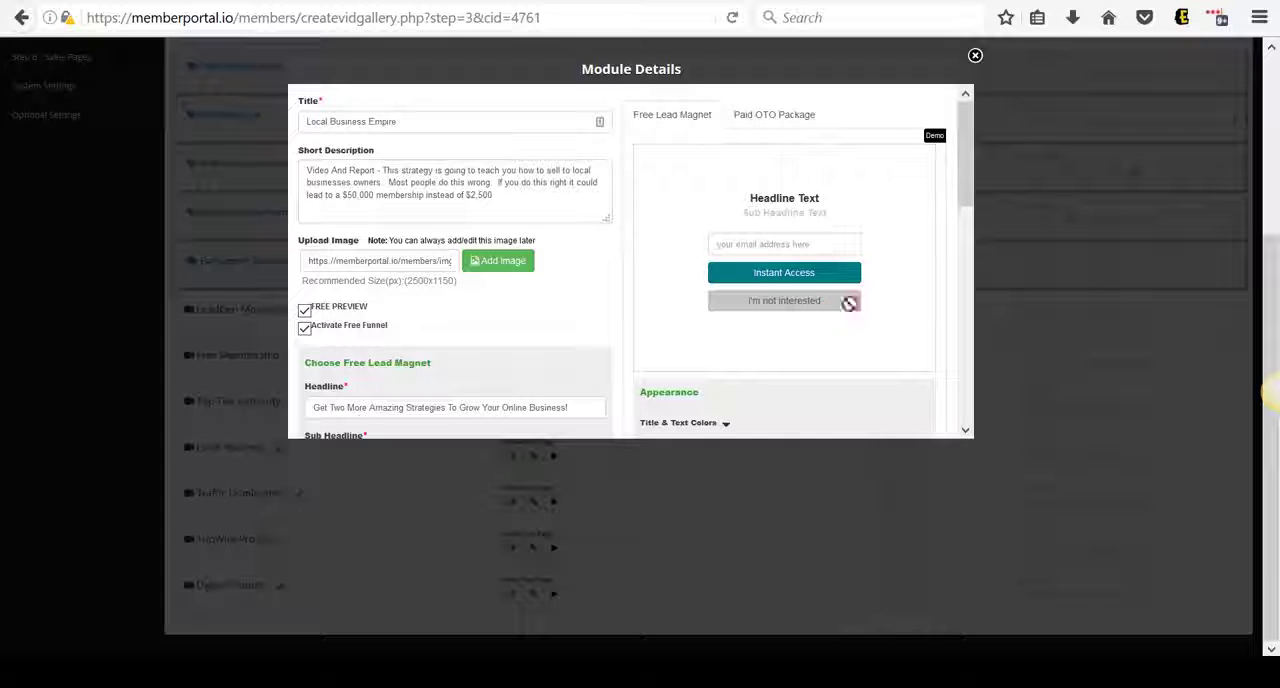
{"action": "left_click", "coordinate": [975, 56]}
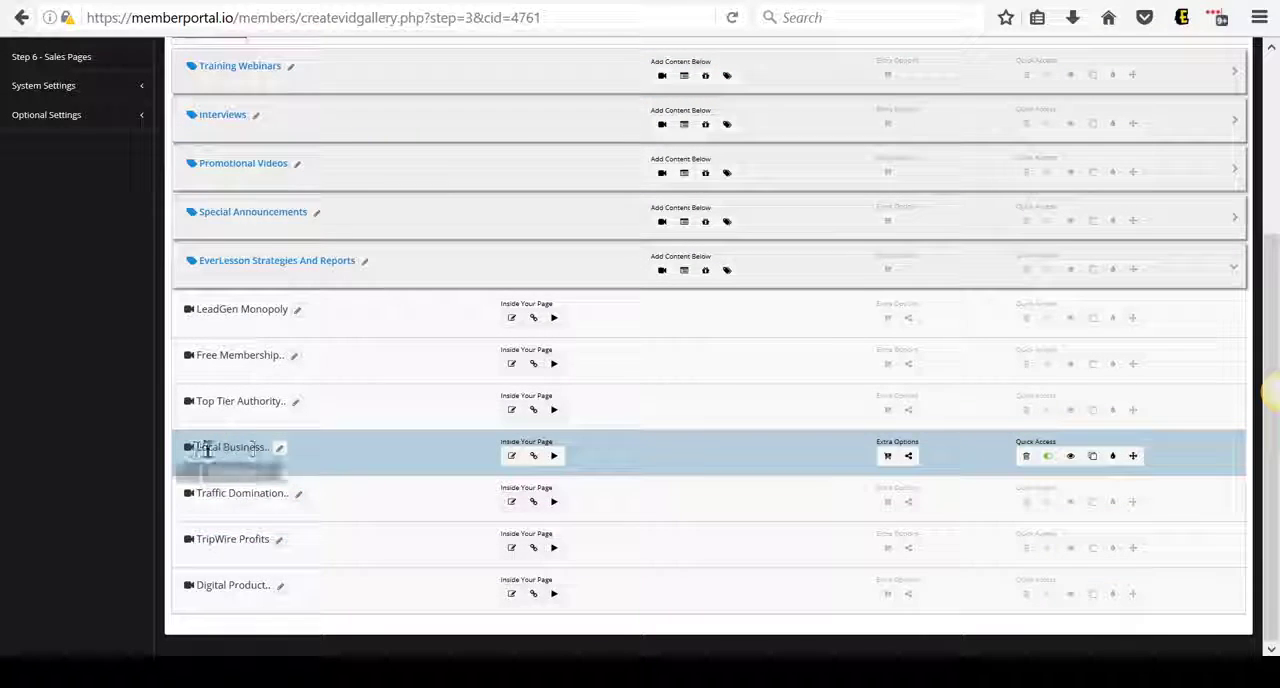
{"action": "left_click", "coordinate": [280, 449]}
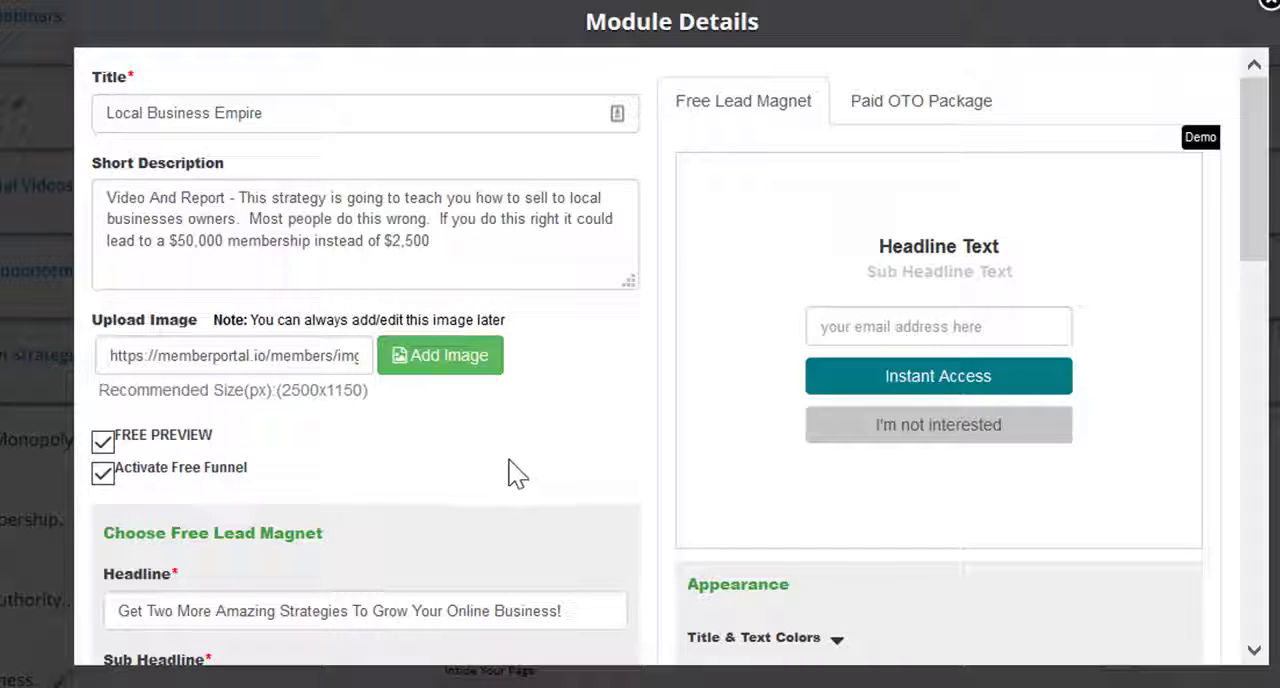
Check the free lead magnet's package choices and set its time delay to 0 minutes and 15 seconds
{"action": "scroll", "coordinate": [511, 471], "scroll_direction": "down", "scroll_amount": 3}
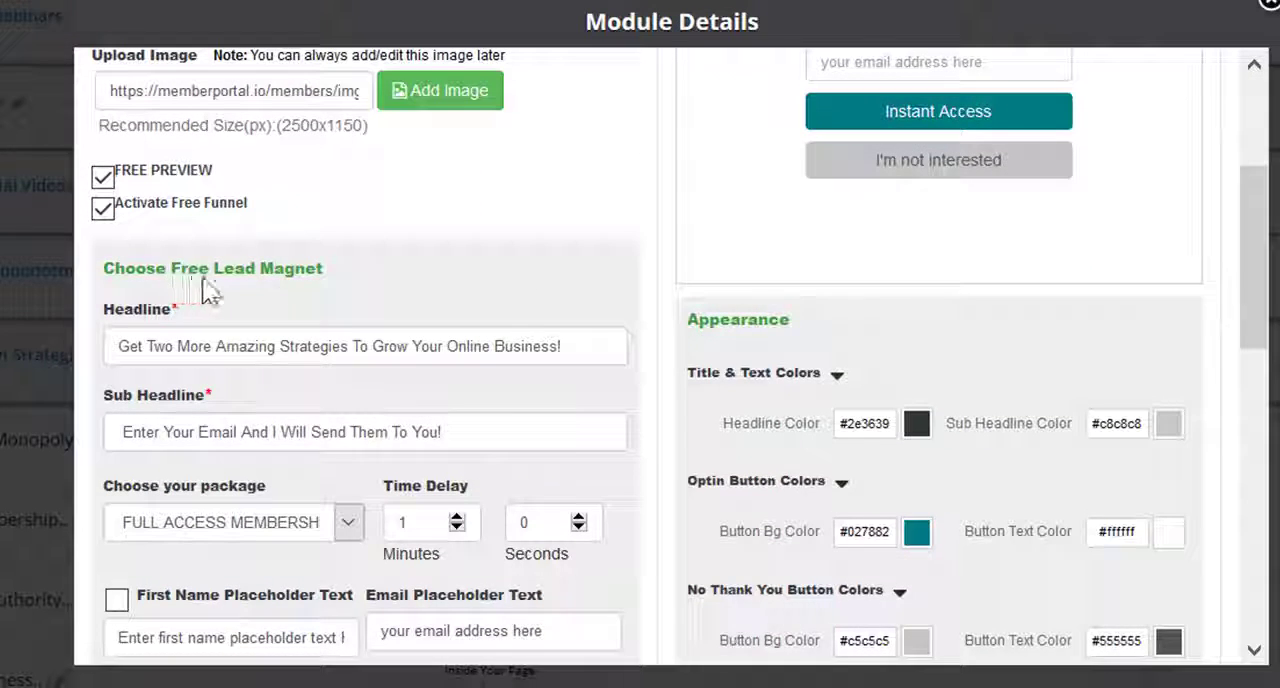
{"action": "scroll", "coordinate": [525, 275], "scroll_direction": "down", "scroll_amount": 2}
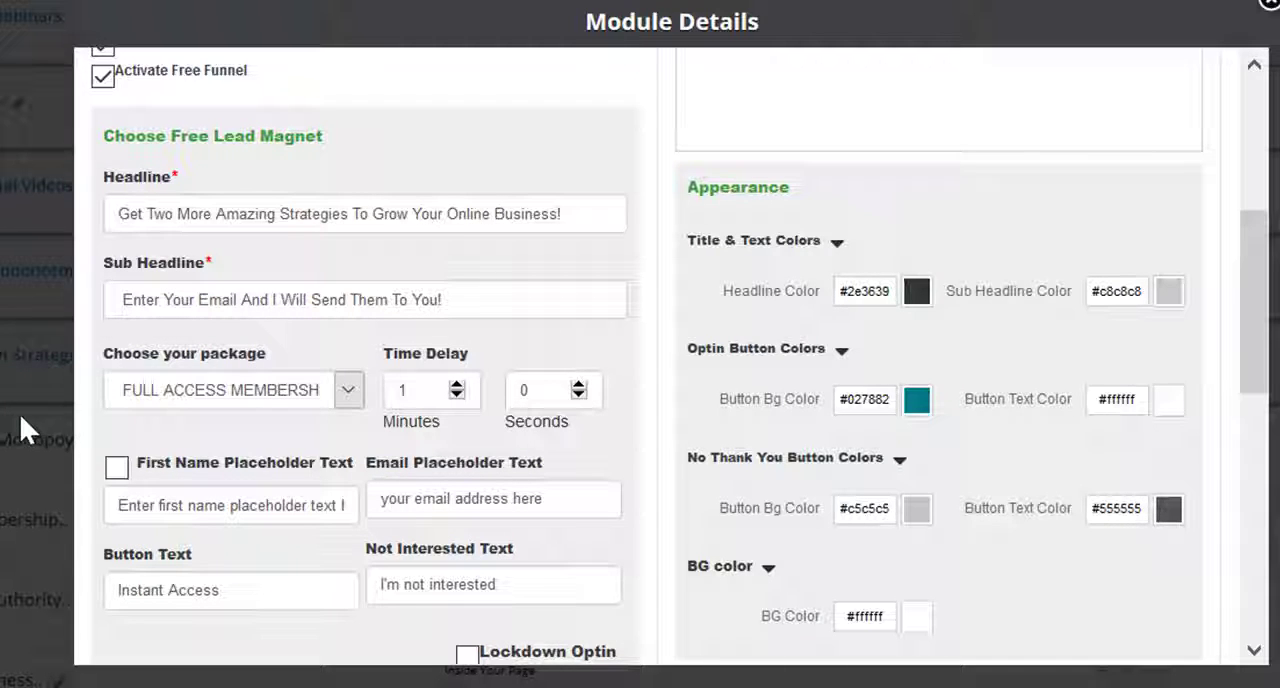
{"action": "left_click", "coordinate": [349, 390]}
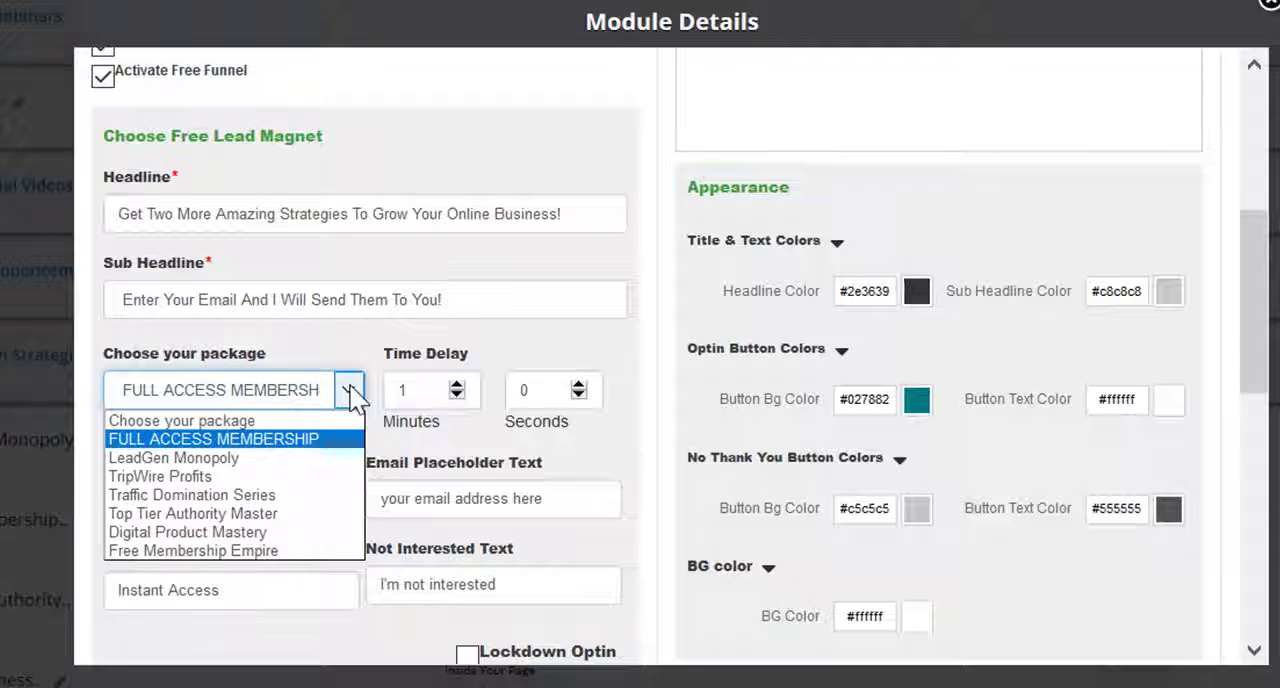
{"action": "left_click", "coordinate": [349, 390]}
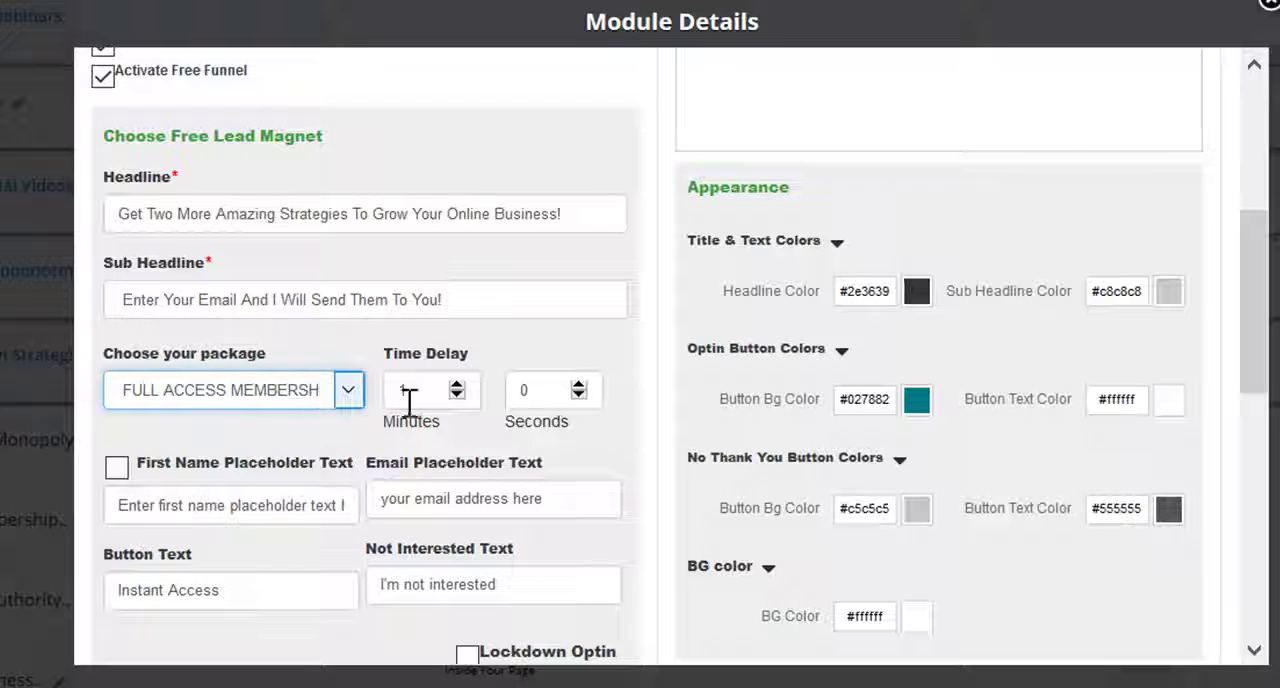
{"action": "left_click", "coordinate": [456, 396]}
{"action": "double_click", "coordinate": [530, 390]}
{"action": "type", "text": "15"}
Review the opt-in texts and the Paid OTO Package settings, and save the module details
{"action": "scroll", "coordinate": [360, 500], "scroll_direction": "down", "scroll_amount": 1}
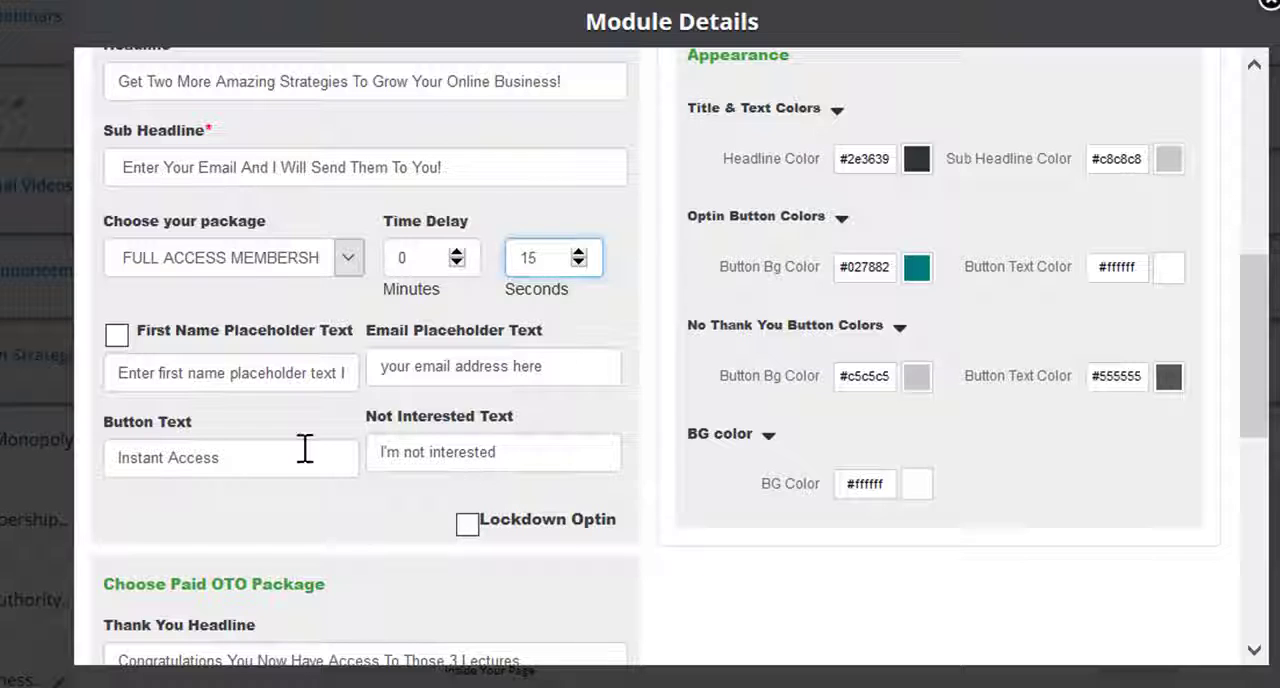
{"action": "scroll", "coordinate": [300, 451], "scroll_direction": "down", "scroll_amount": 2}
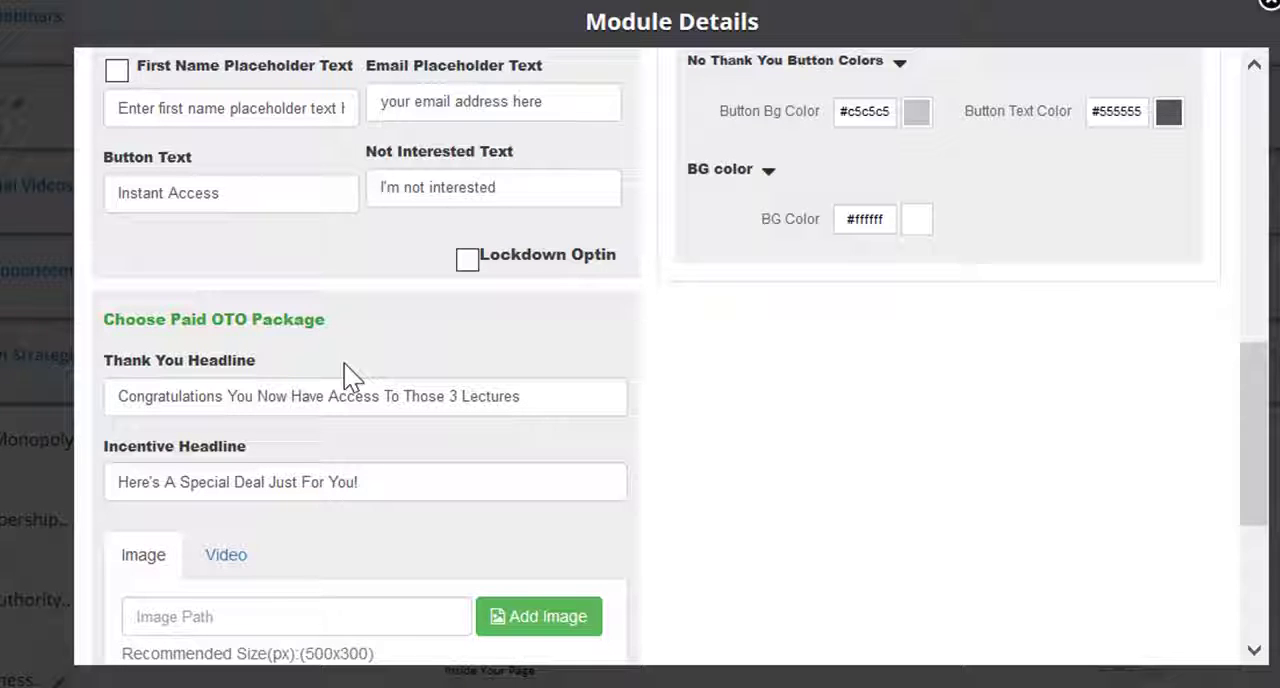
{"action": "scroll", "coordinate": [344, 364], "scroll_direction": "down", "scroll_amount": 3}
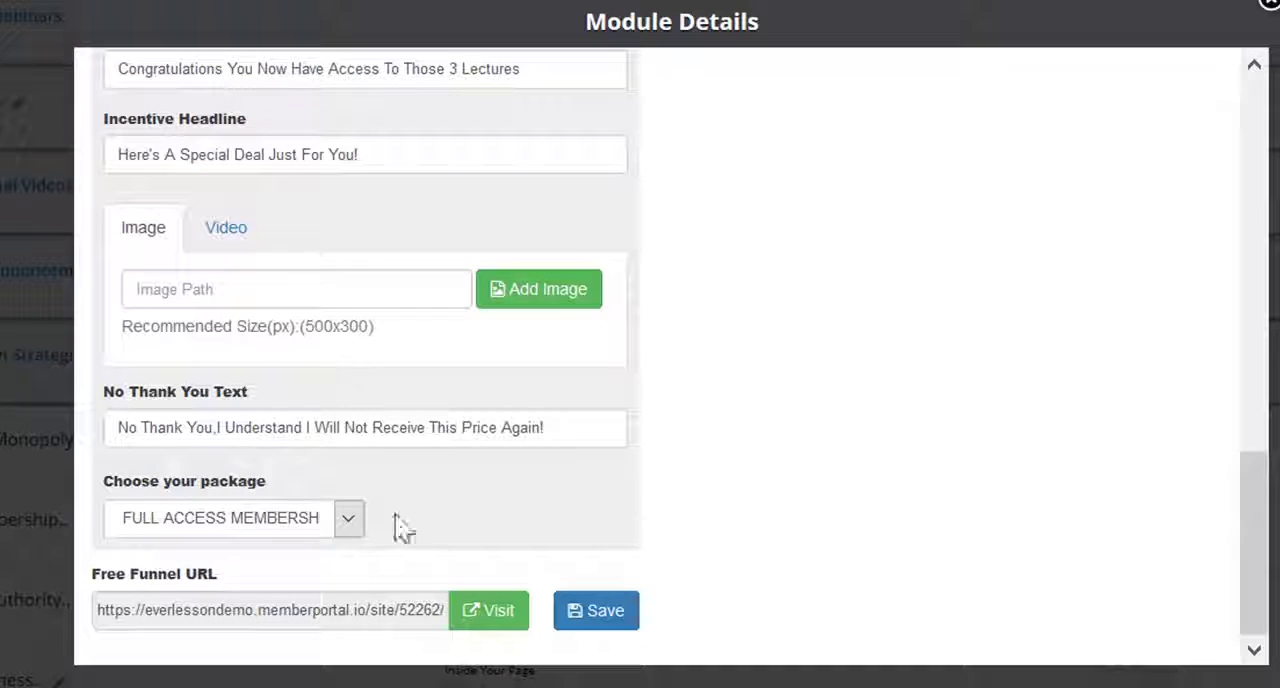
{"action": "scroll", "coordinate": [408, 548], "scroll_direction": "up", "scroll_amount": 4}
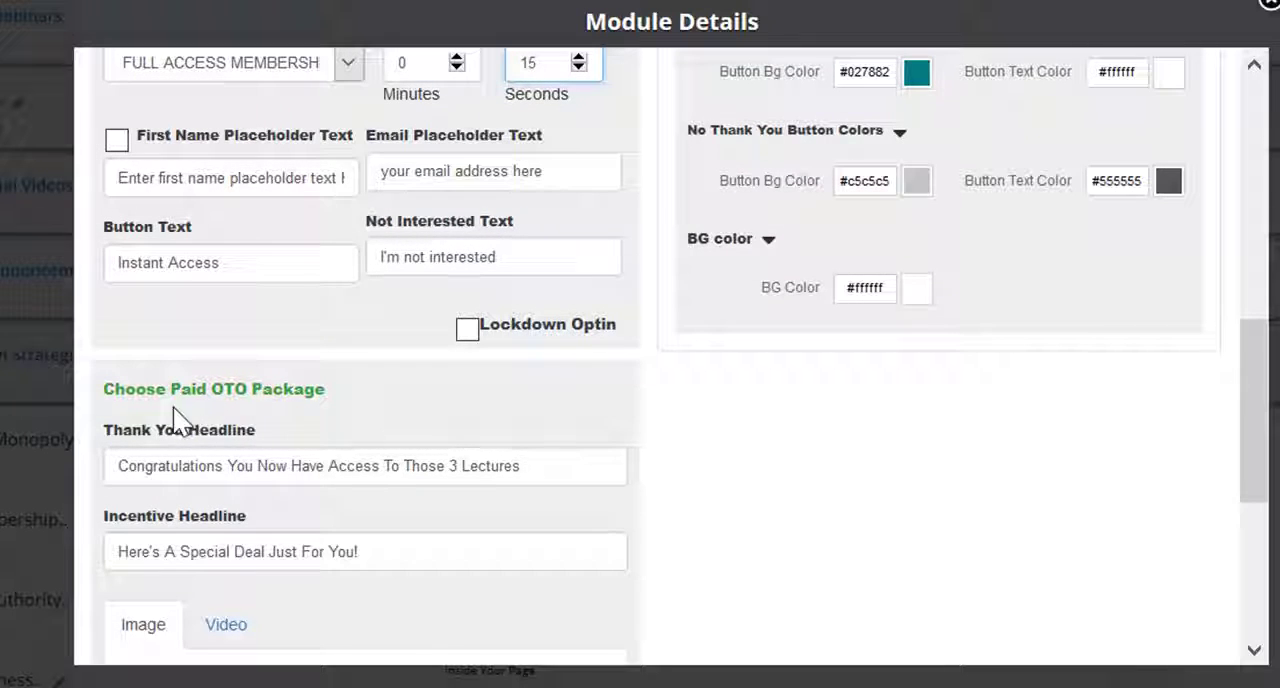
{"action": "scroll", "coordinate": [477, 458], "scroll_direction": "down", "scroll_amount": 3}
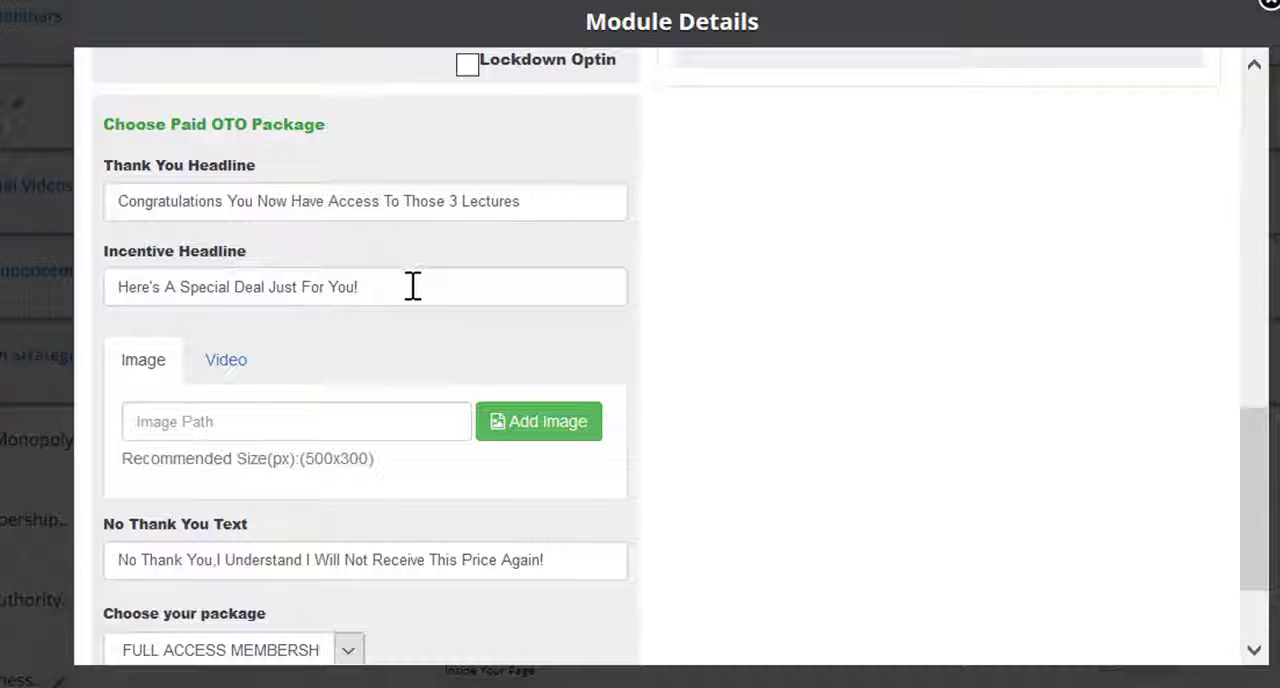
{"action": "scroll", "coordinate": [412, 286], "scroll_direction": "down", "scroll_amount": 3}
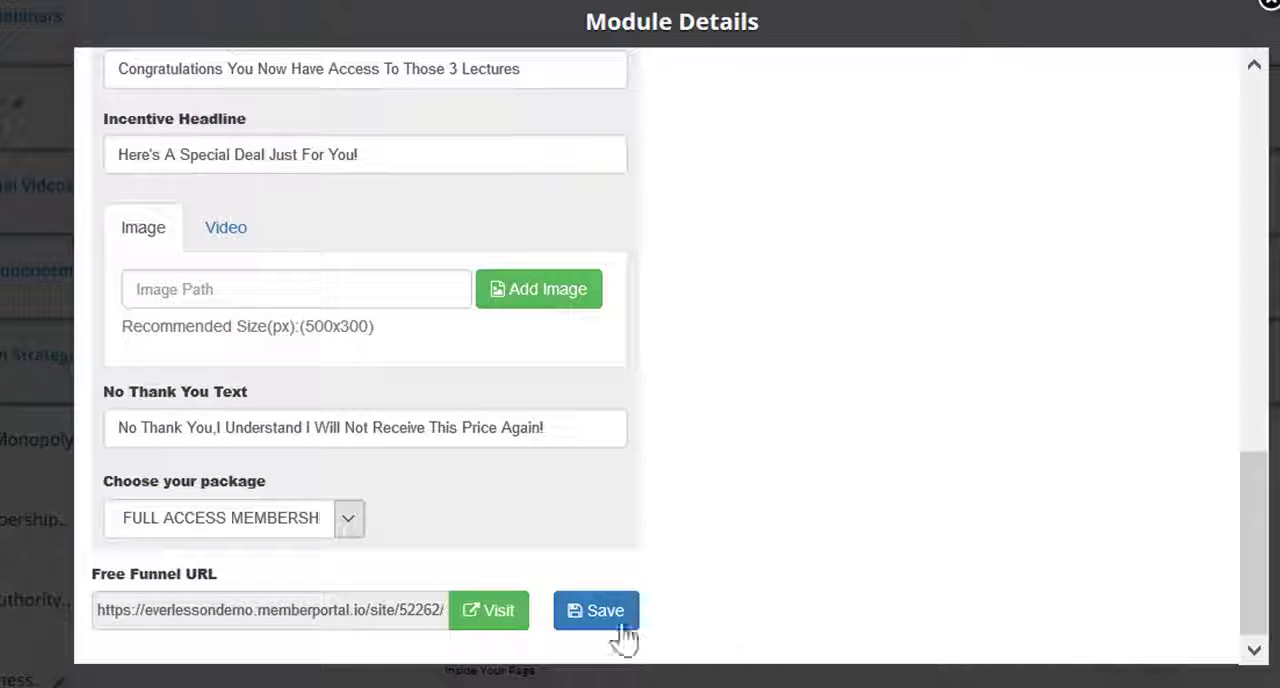
{"action": "left_click", "coordinate": [605, 614]}
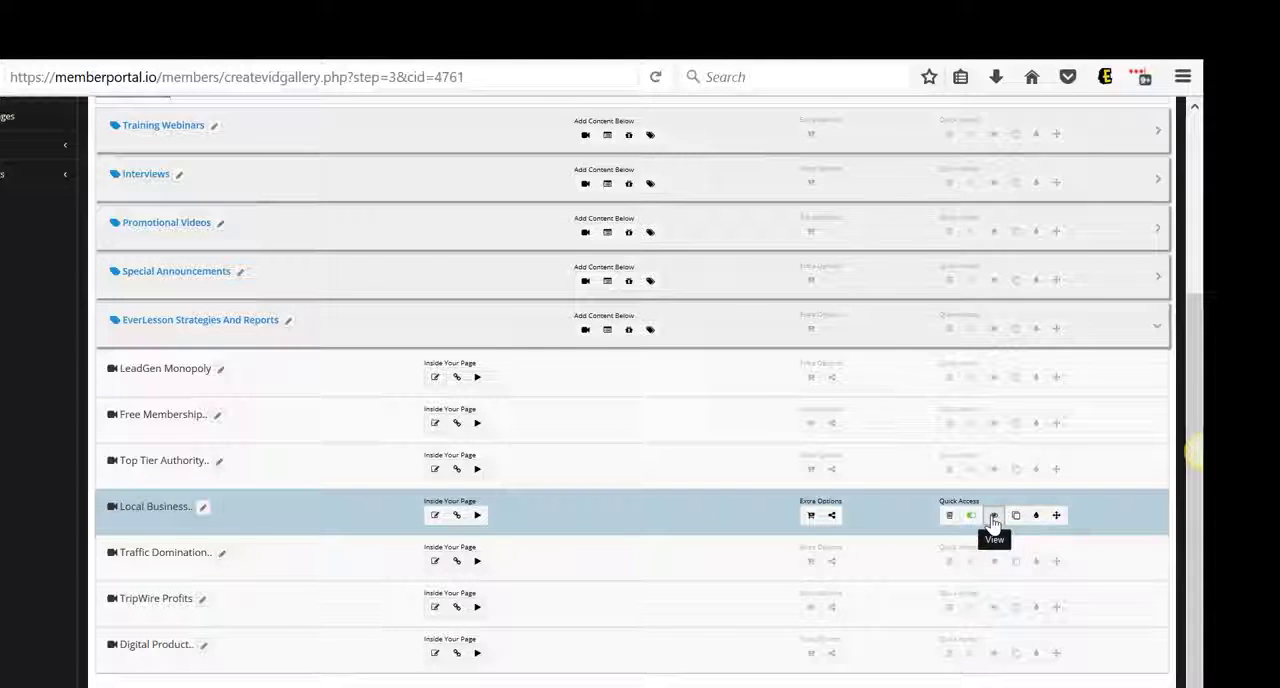
Preview the Local Business Empire module and reopen its Module Details
{"action": "left_click", "coordinate": [993, 516]}
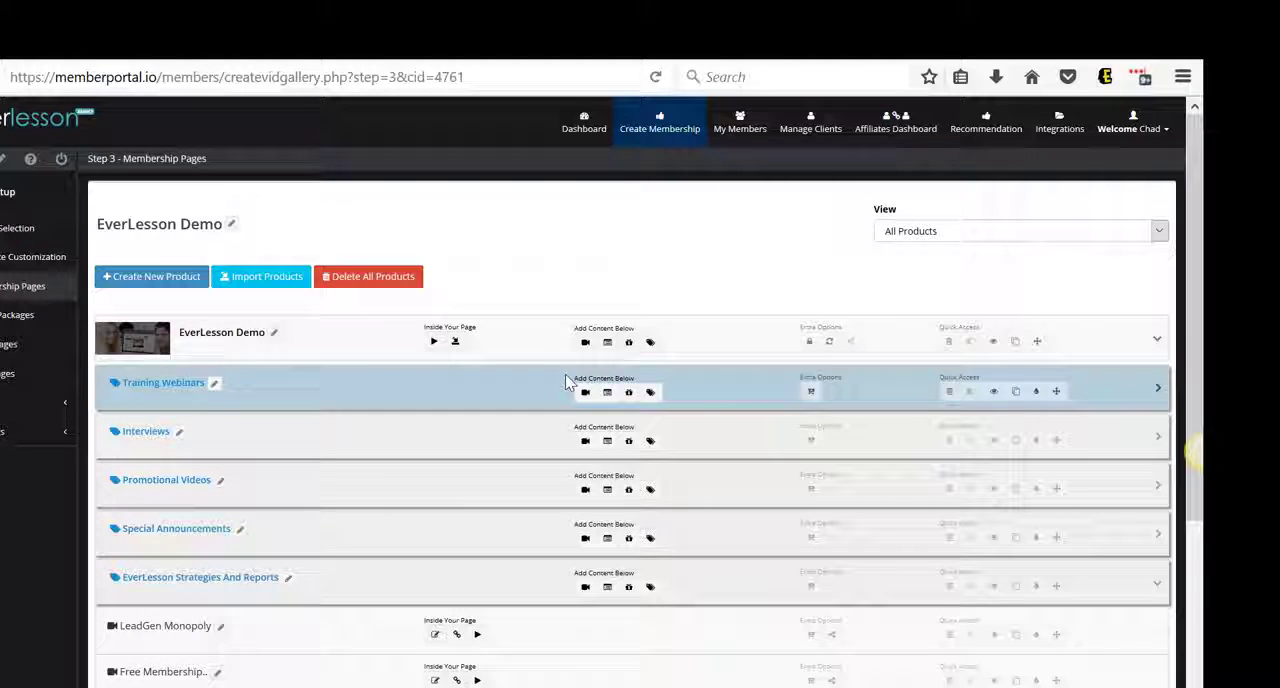
{"action": "scroll", "coordinate": [455, 357], "scroll_direction": "down", "scroll_amount": 3}
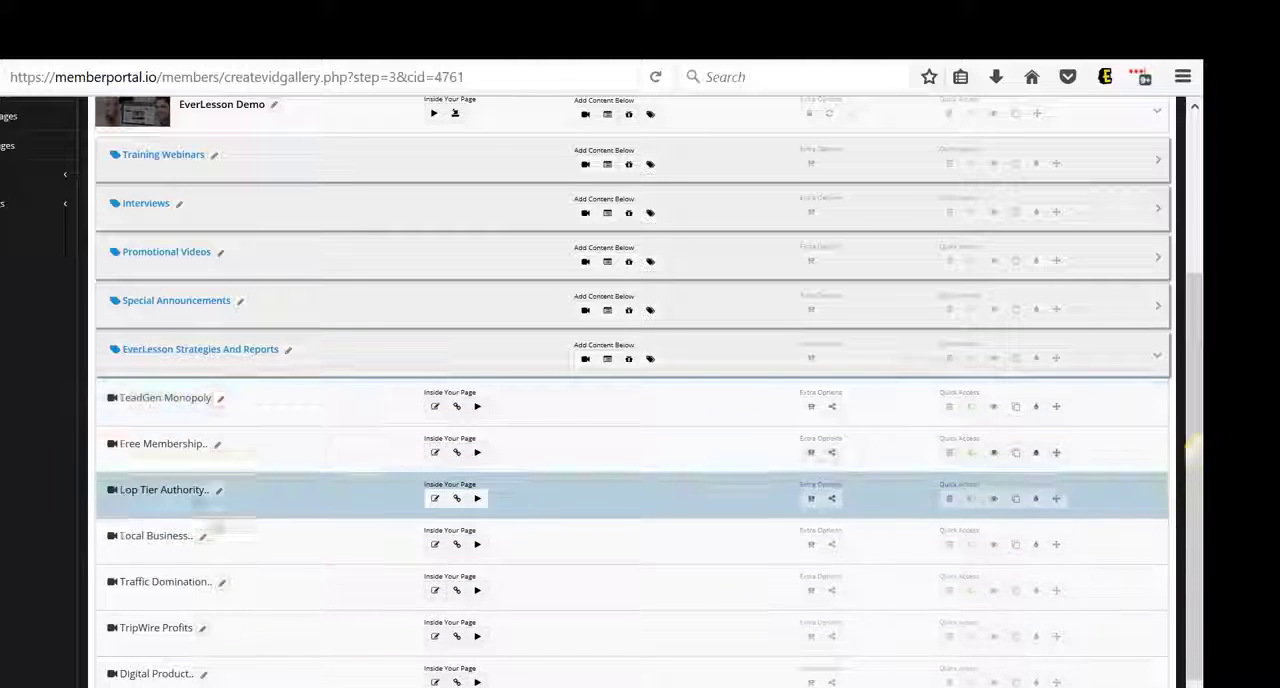
{"action": "left_click", "coordinate": [203, 539]}
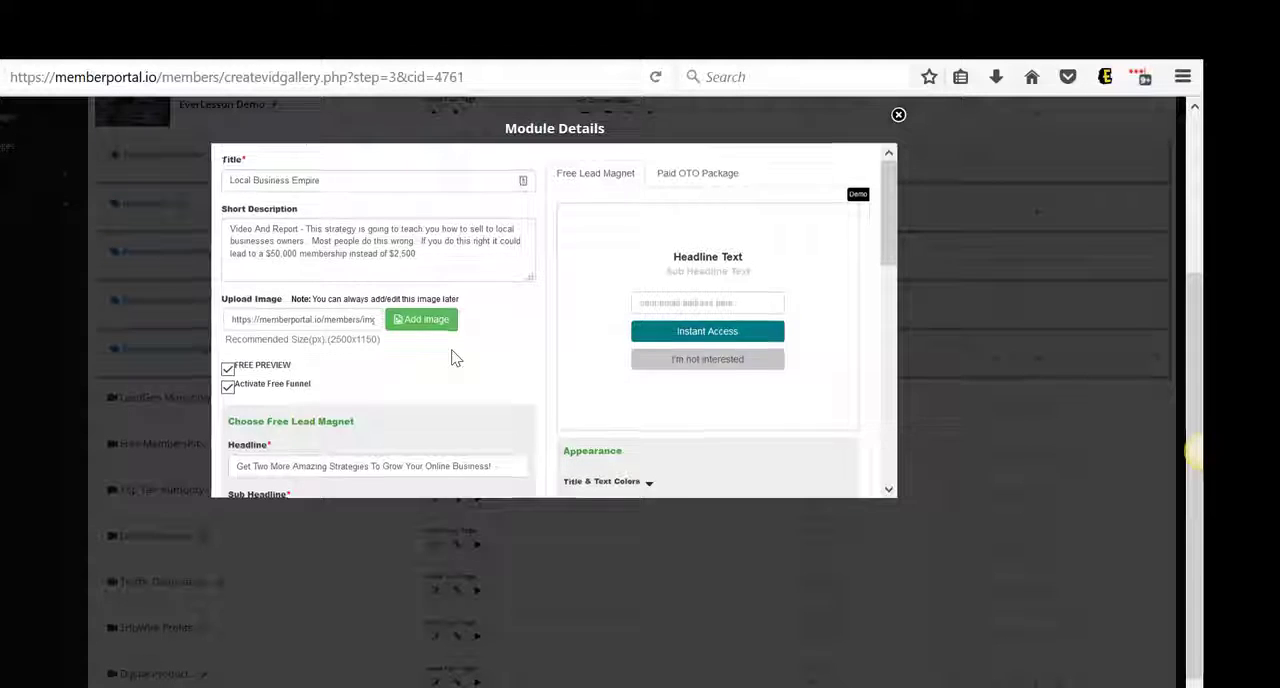
Check the package choices of the free lead magnet, keeping FULL ACCESS MEMBERSHIP selected
{"action": "scroll", "coordinate": [451, 357], "scroll_direction": "down", "scroll_amount": 5}
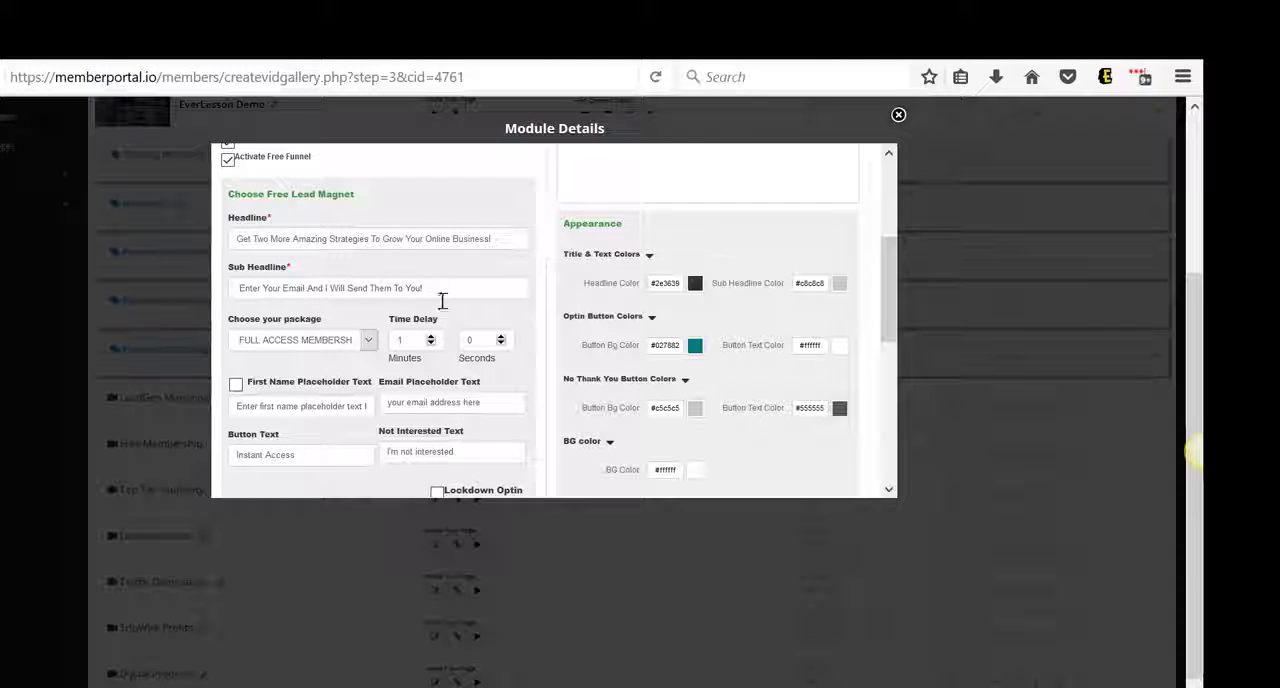
{"action": "left_click", "coordinate": [369, 341]}
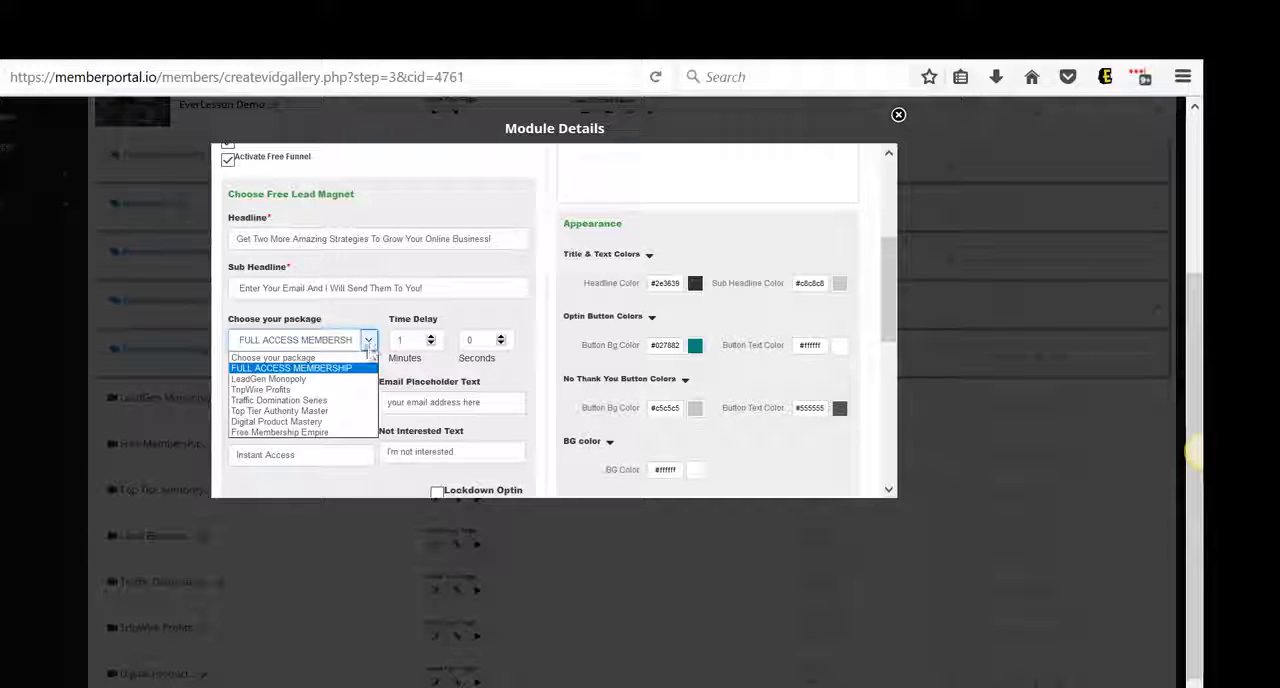
{"action": "left_click", "coordinate": [350, 372]}
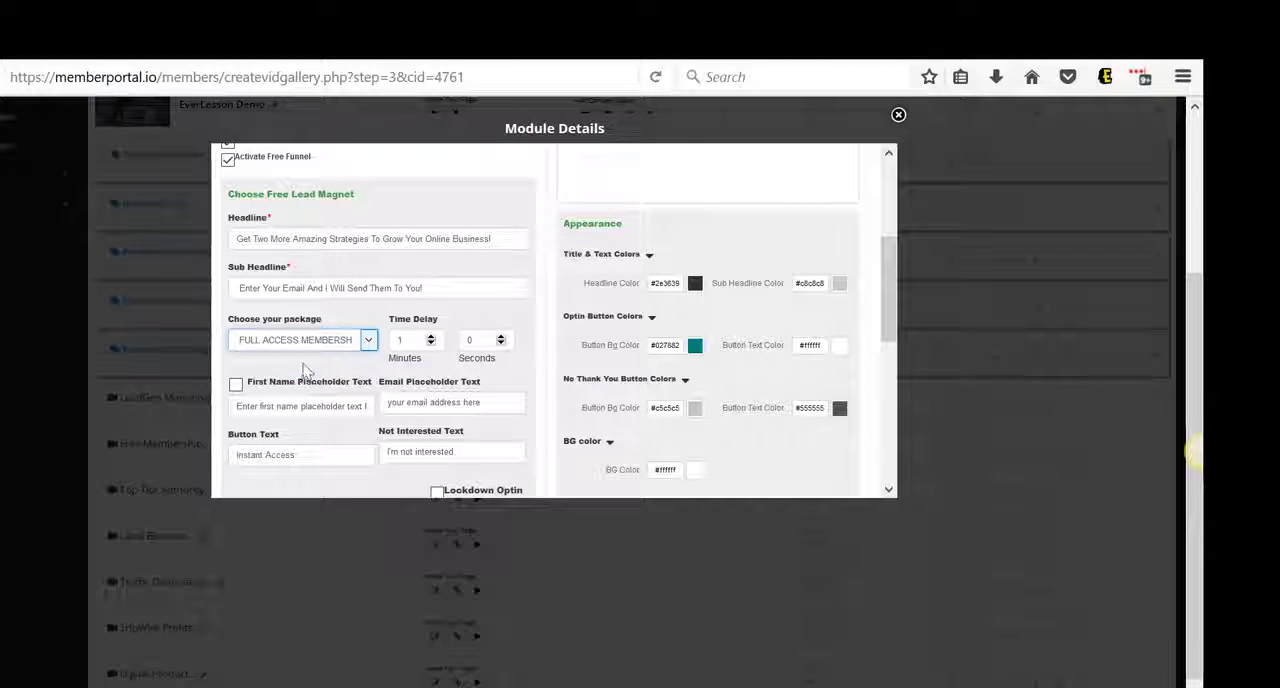
Review the free funnel's opt-in and Paid OTO Package settings, save the module, and close its details
{"action": "scroll", "coordinate": [306, 370], "scroll_direction": "down", "scroll_amount": 3}
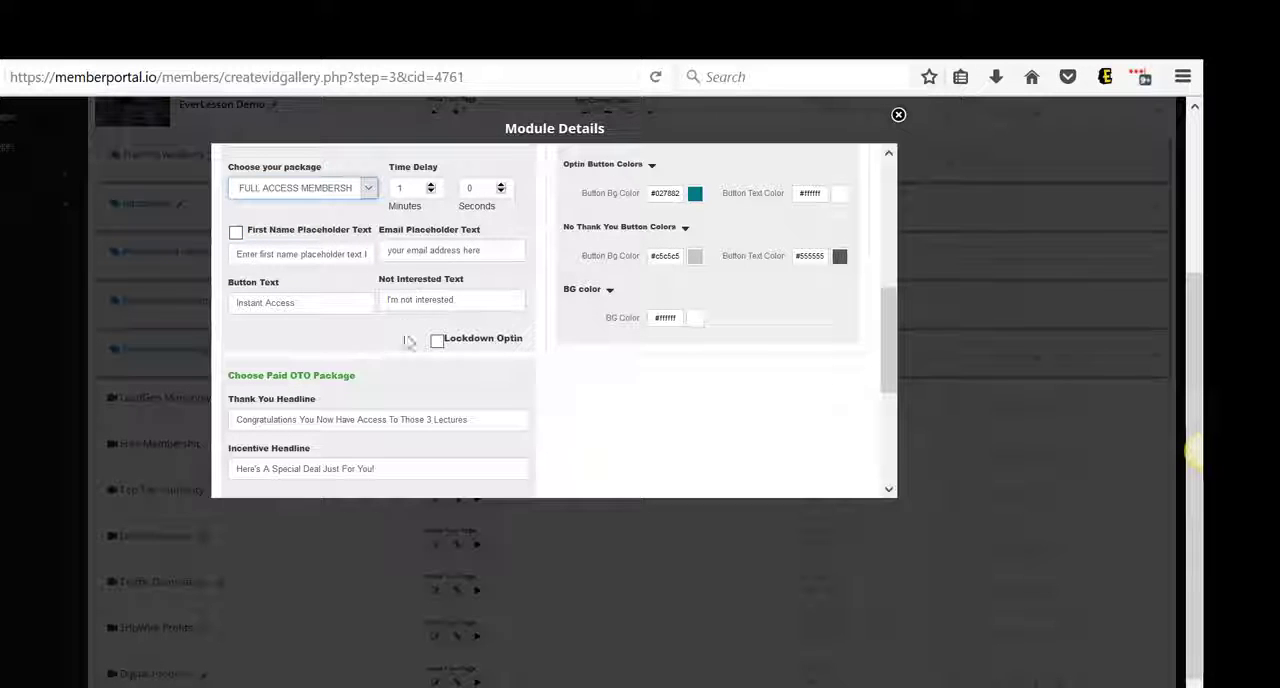
{"action": "scroll", "coordinate": [371, 380], "scroll_direction": "down", "scroll_amount": 3}
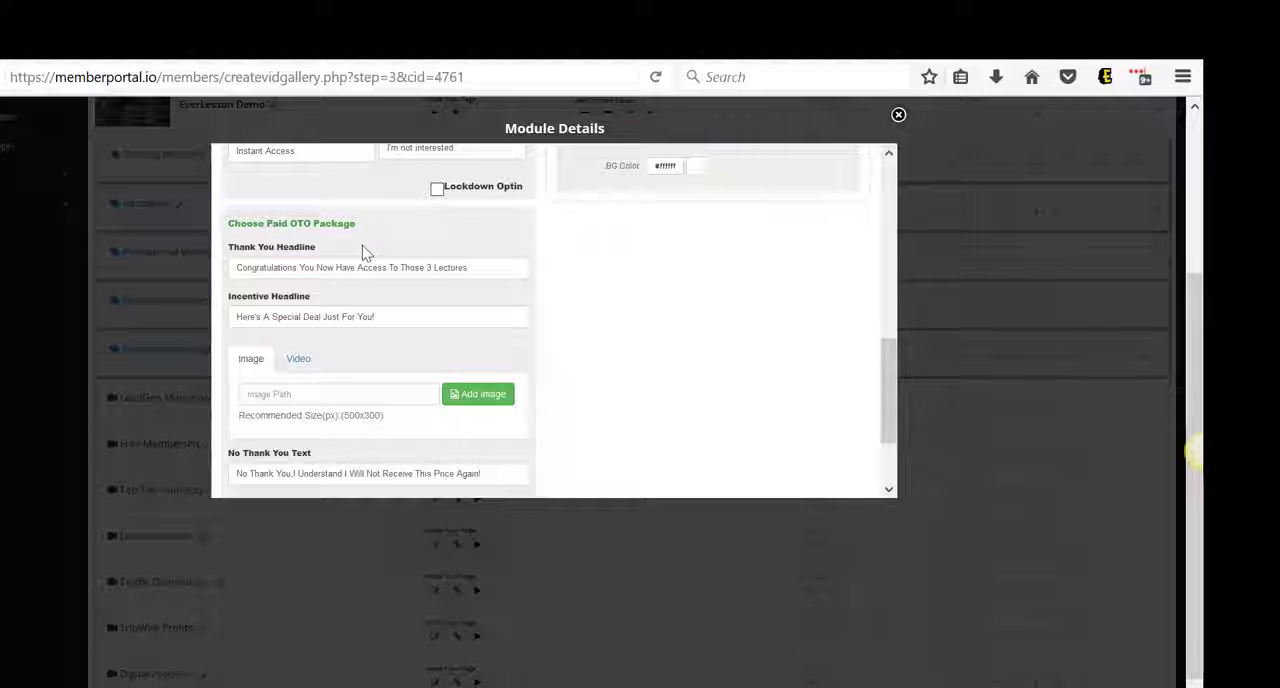
{"action": "scroll", "coordinate": [414, 362], "scroll_direction": "down", "scroll_amount": 3}
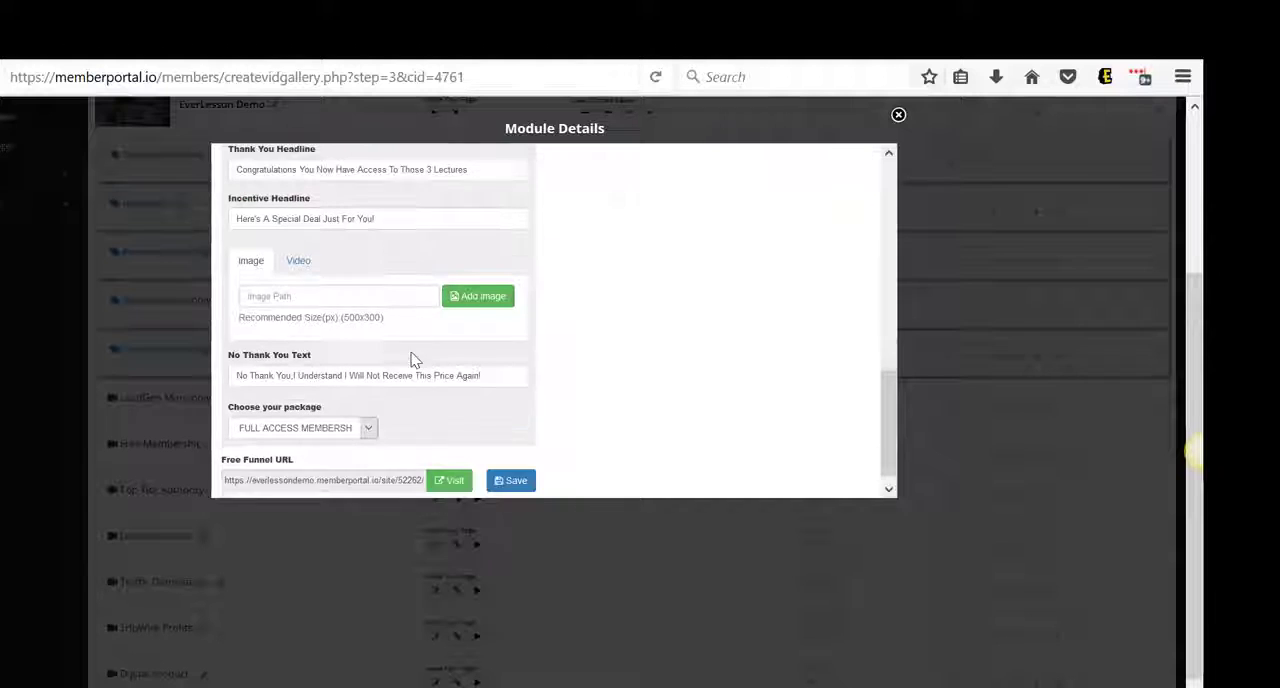
{"action": "left_click", "coordinate": [515, 470]}
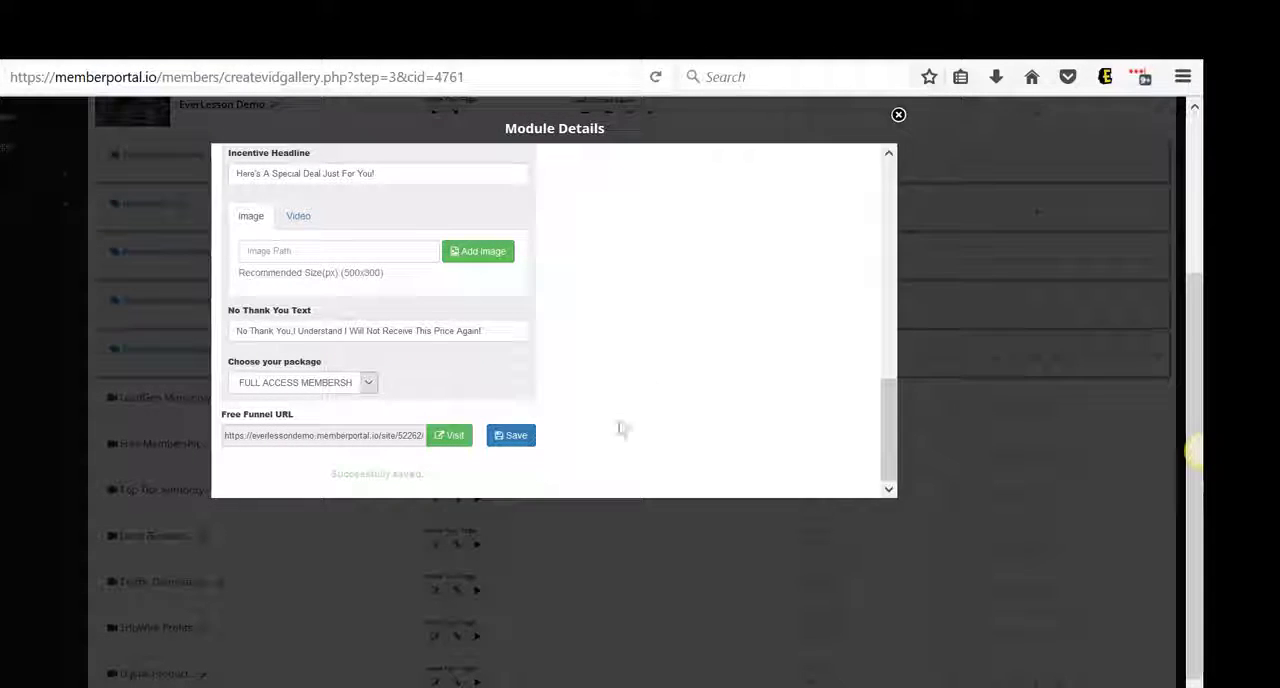
{"action": "left_click", "coordinate": [899, 117]}
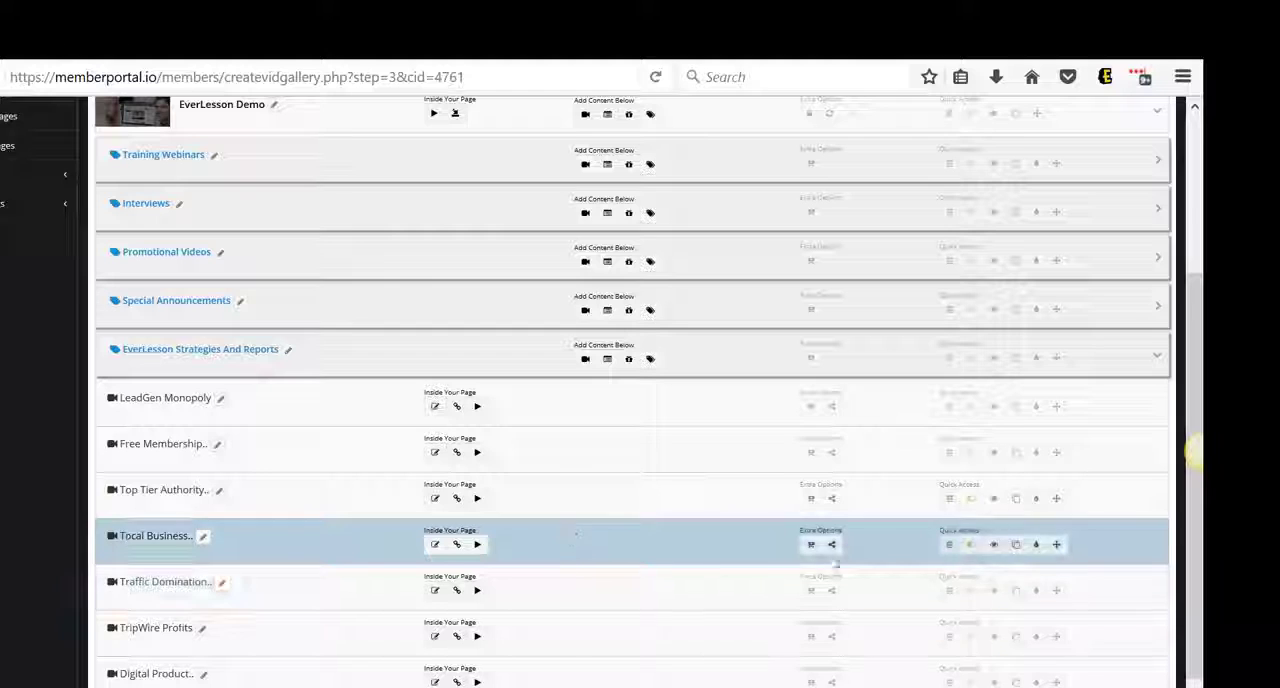
Preview the Local Business Empire module with its video paused, examine the countdown bar and promo banners, and close the preview
{"action": "left_click", "coordinate": [995, 547]}
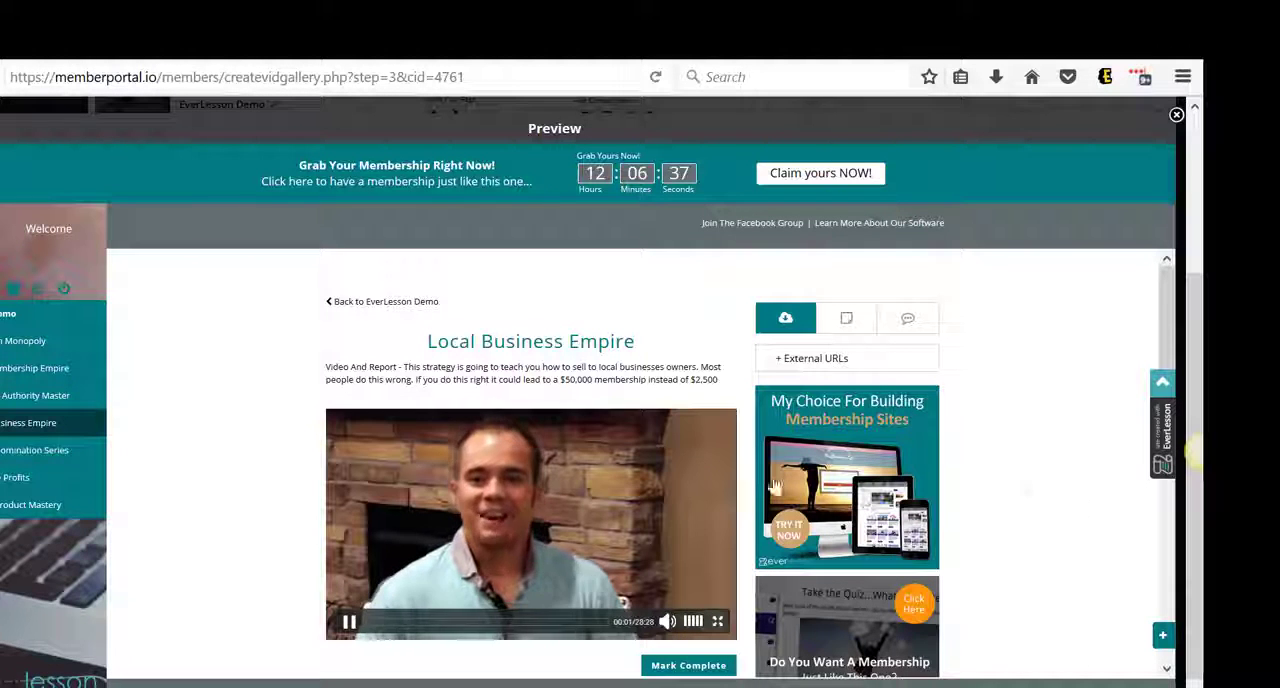
{"action": "left_click", "coordinate": [349, 621]}
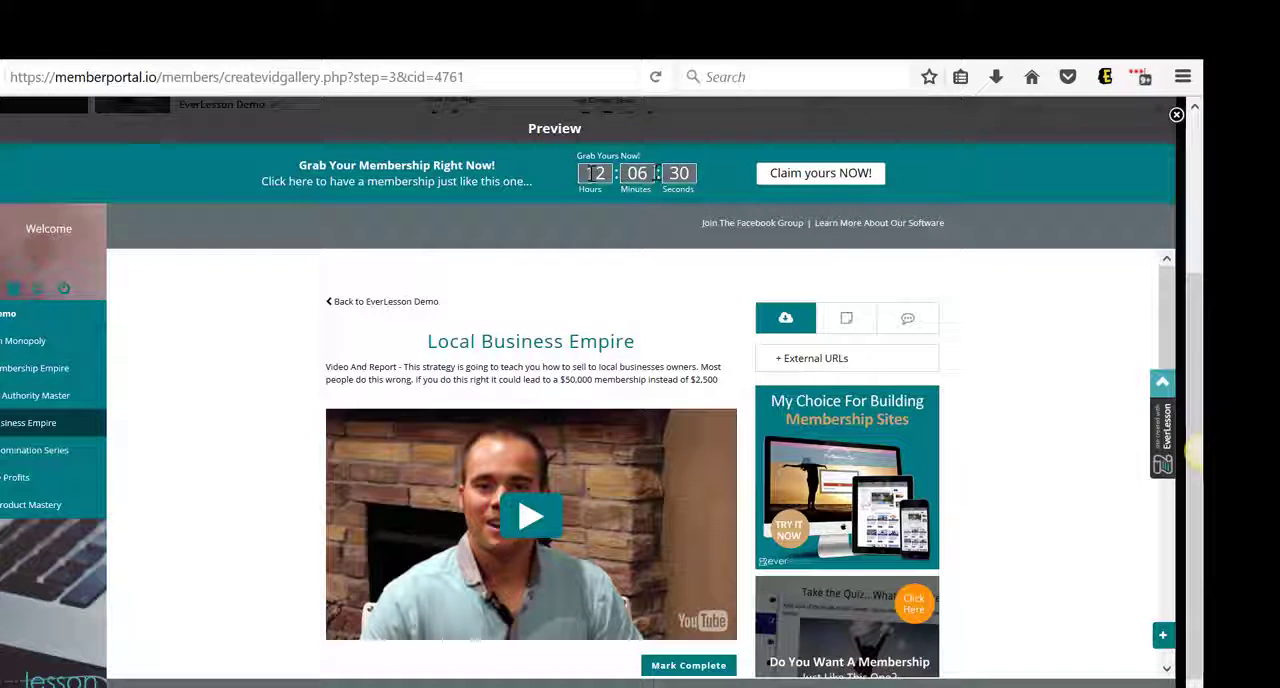
{"action": "scroll", "coordinate": [1015, 428], "scroll_direction": "down", "scroll_amount": 4}
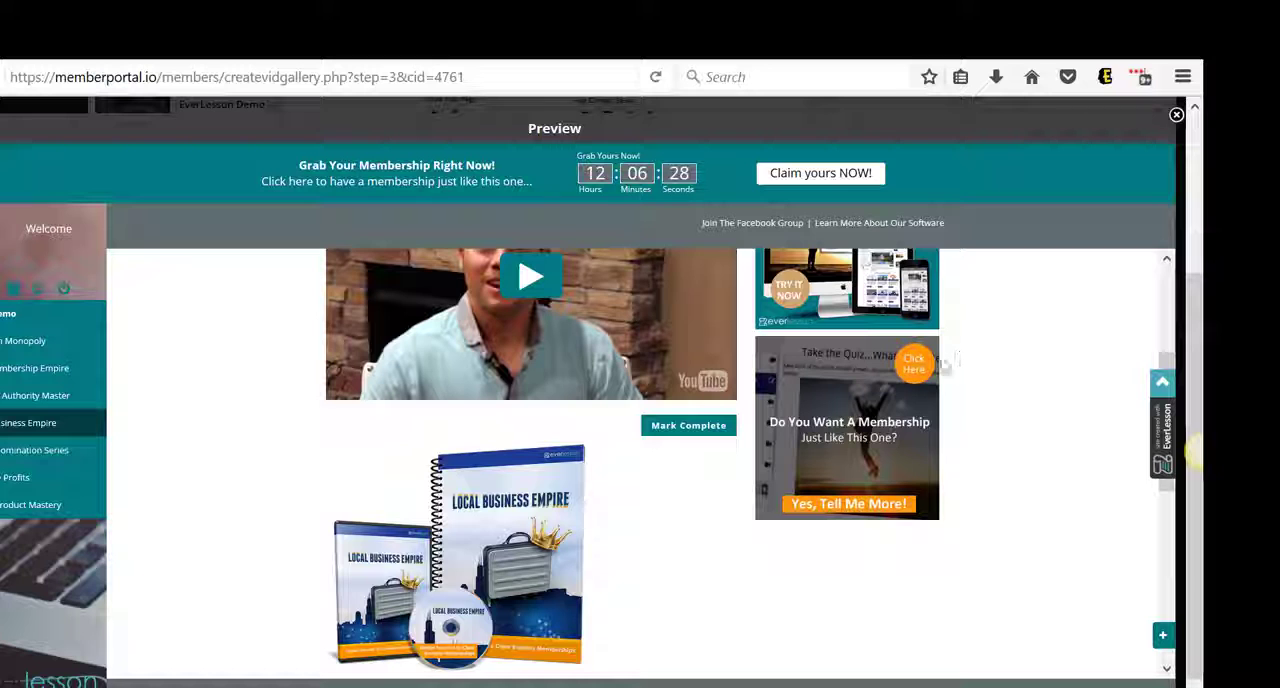
{"action": "scroll", "coordinate": [1046, 366], "scroll_direction": "up", "scroll_amount": 1}
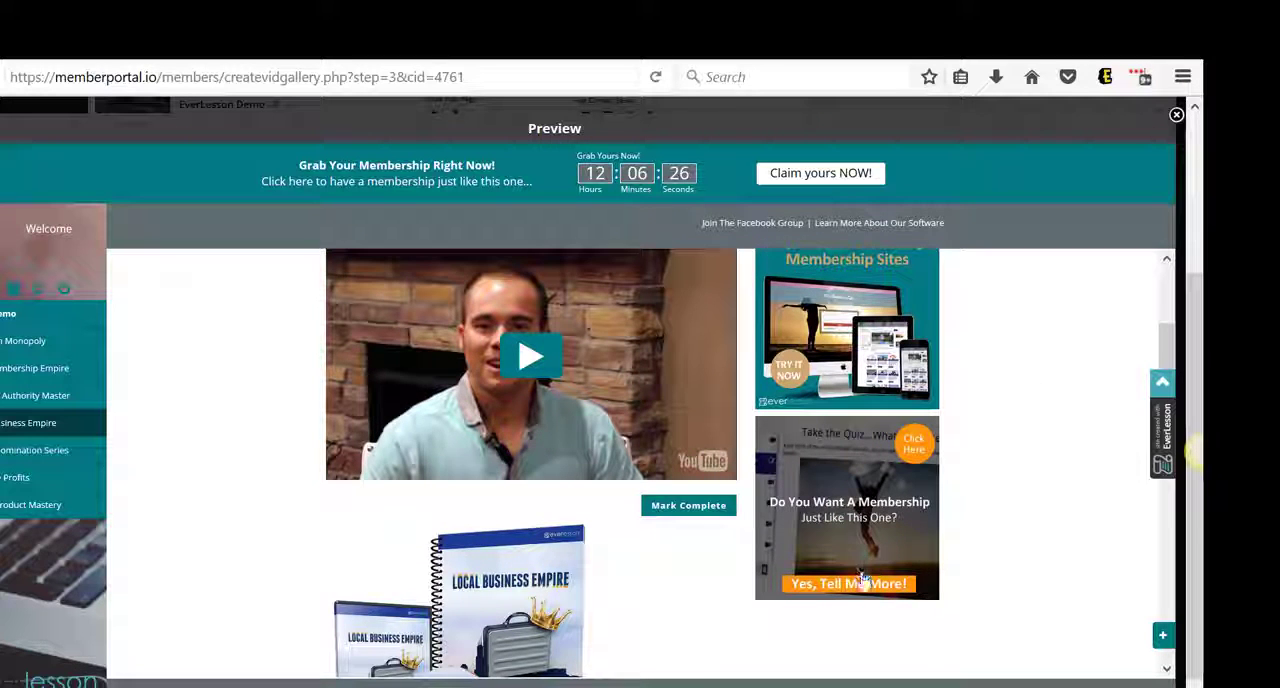
{"action": "scroll", "coordinate": [1003, 398], "scroll_direction": "up", "scroll_amount": 2}
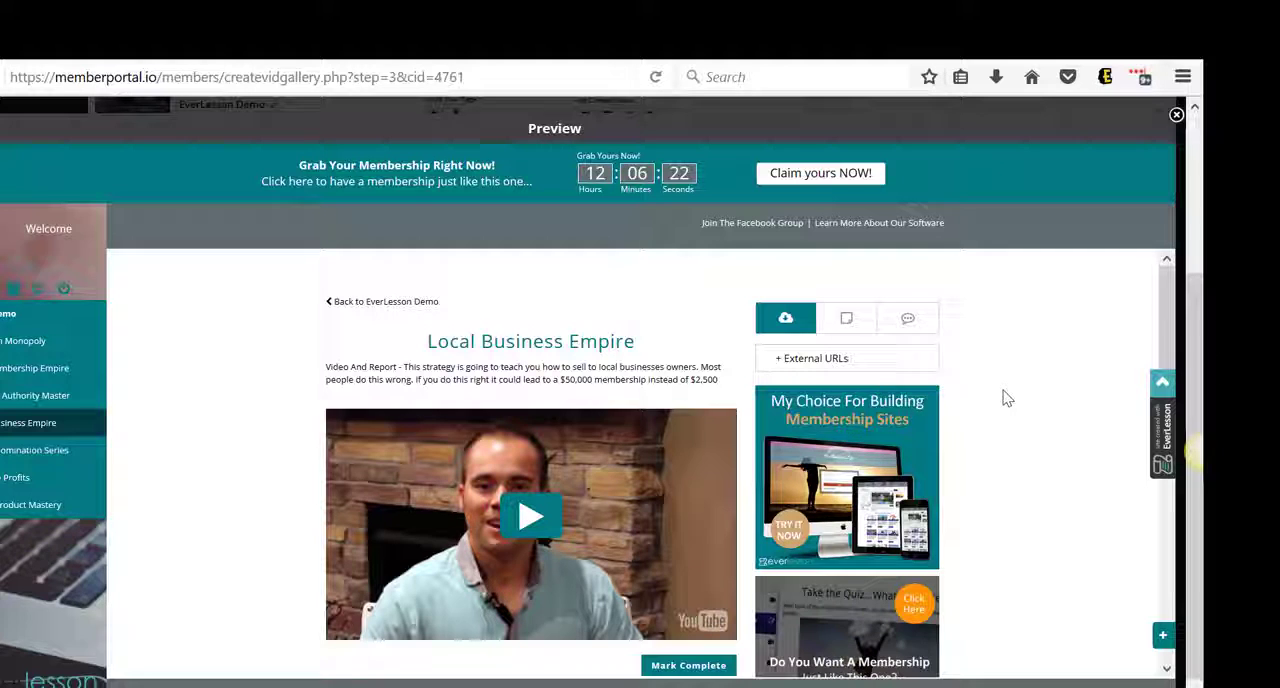
{"action": "scroll", "coordinate": [1006, 397], "scroll_direction": "down", "scroll_amount": 1}
{"action": "scroll", "coordinate": [980, 370], "scroll_direction": "up", "scroll_amount": 1}
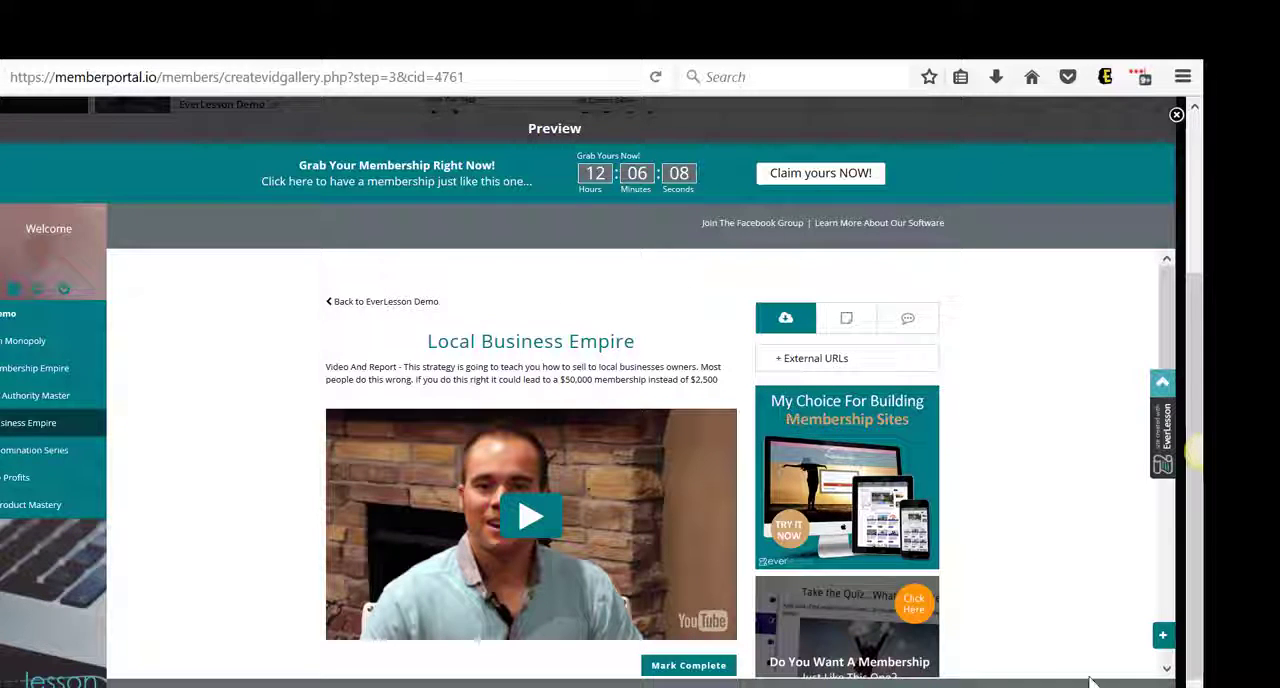
{"action": "scroll", "coordinate": [1028, 580], "scroll_direction": "down", "scroll_amount": 3}
{"action": "scroll", "coordinate": [1028, 580], "scroll_direction": "down", "scroll_amount": 3}
{"action": "scroll", "coordinate": [1030, 580], "scroll_direction": "up", "scroll_amount": 6}
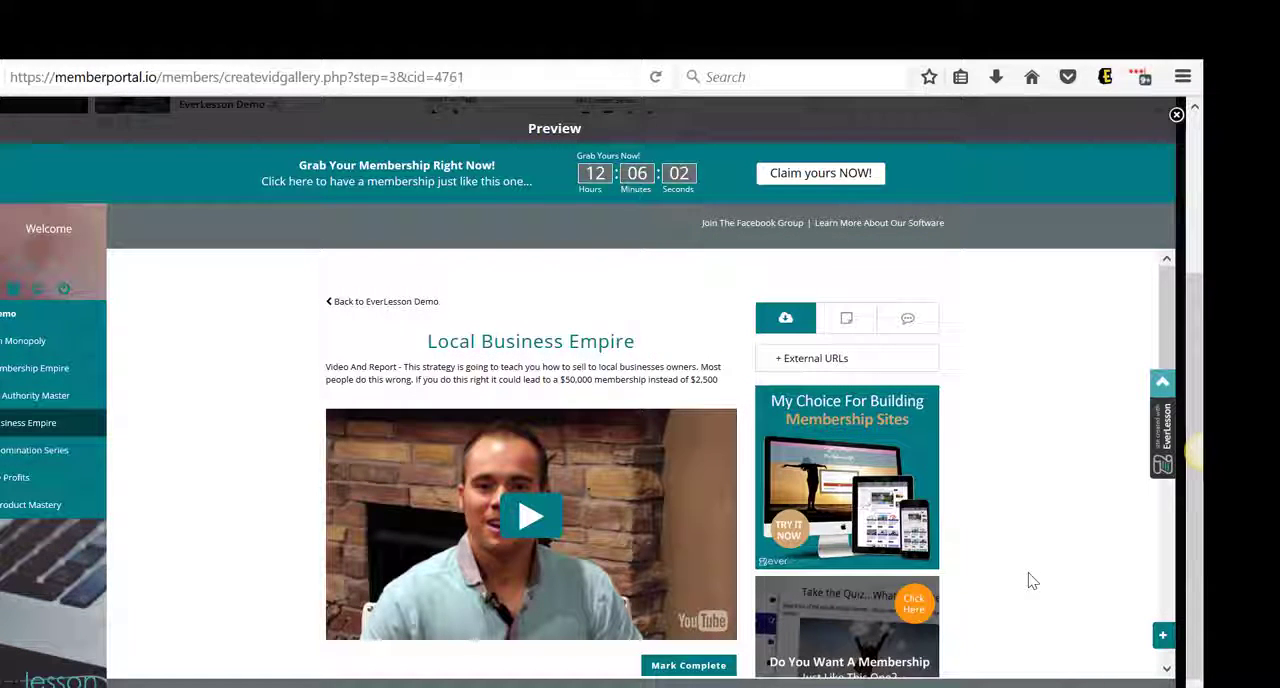
{"action": "left_click", "coordinate": [1177, 116]}
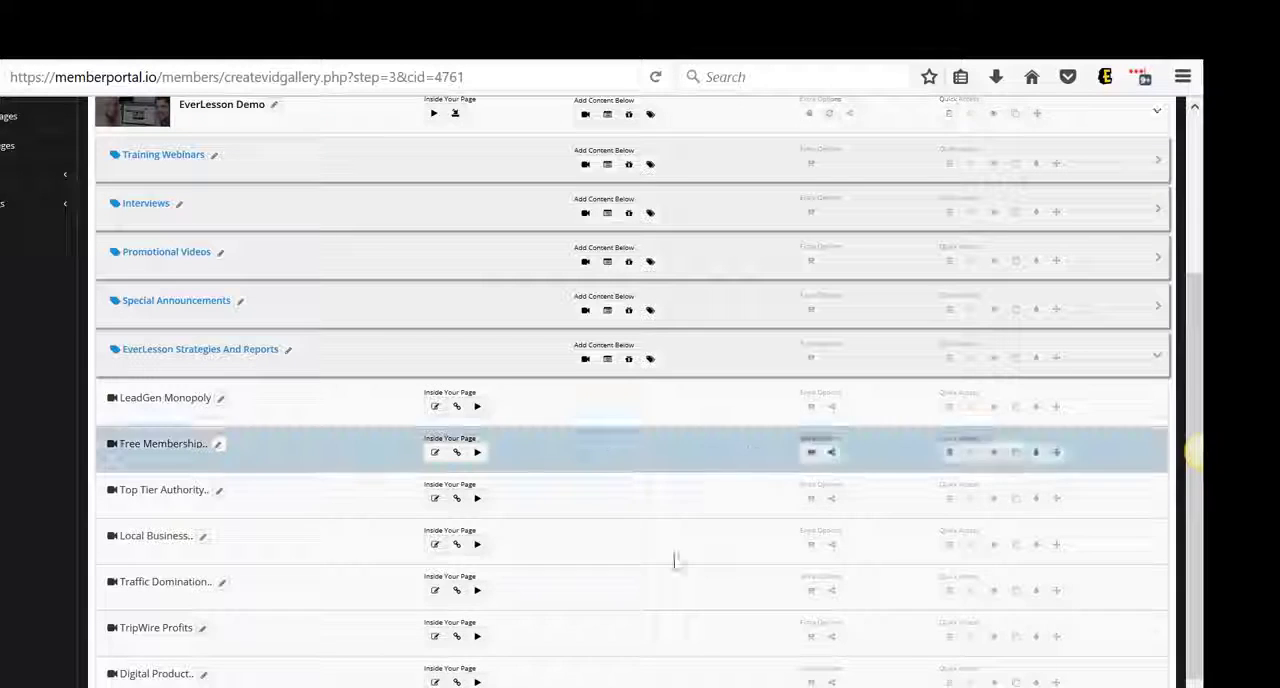